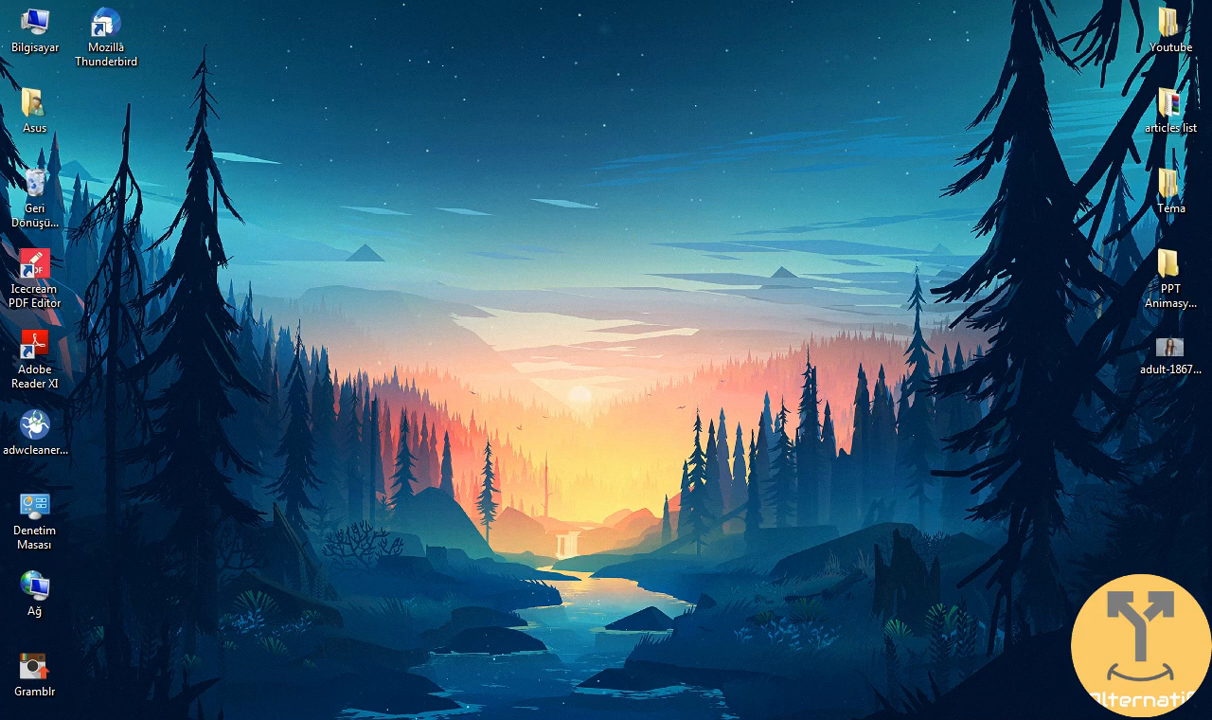
{"action": "right_click", "coordinate": [1100, 717]}
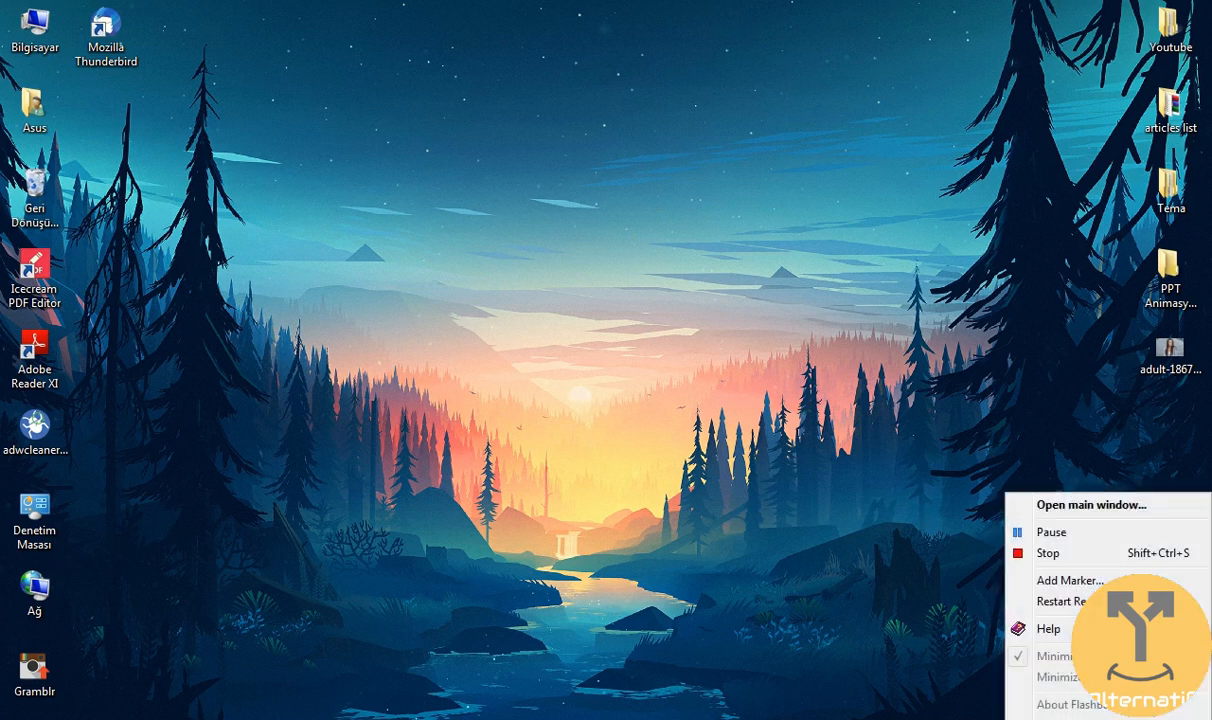
{"action": "left_click", "coordinate": [1093, 505]}
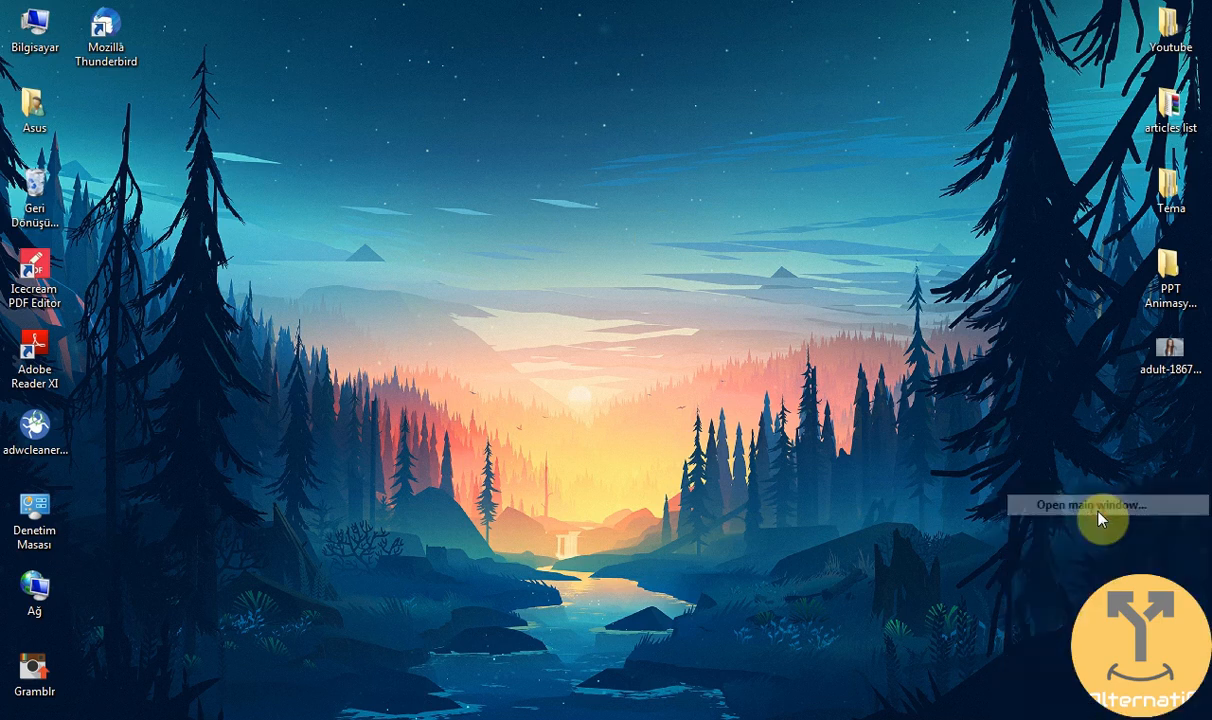
{"action": "left_click", "coordinate": [651, 229]}
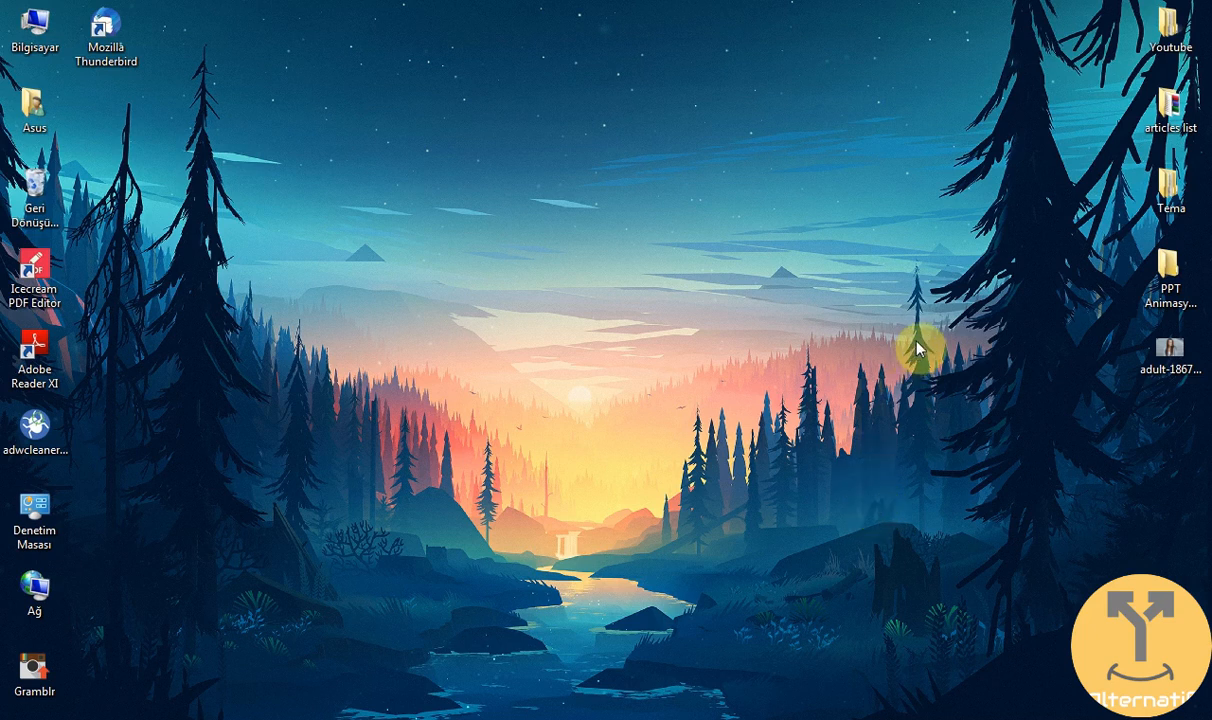
Step: Launch the portable PSCS6 application from the Adobe photoshop cs6 folder inside "articles list", choosing the tr_TR language version
{"action": "double_click", "coordinate": [1172, 120]}
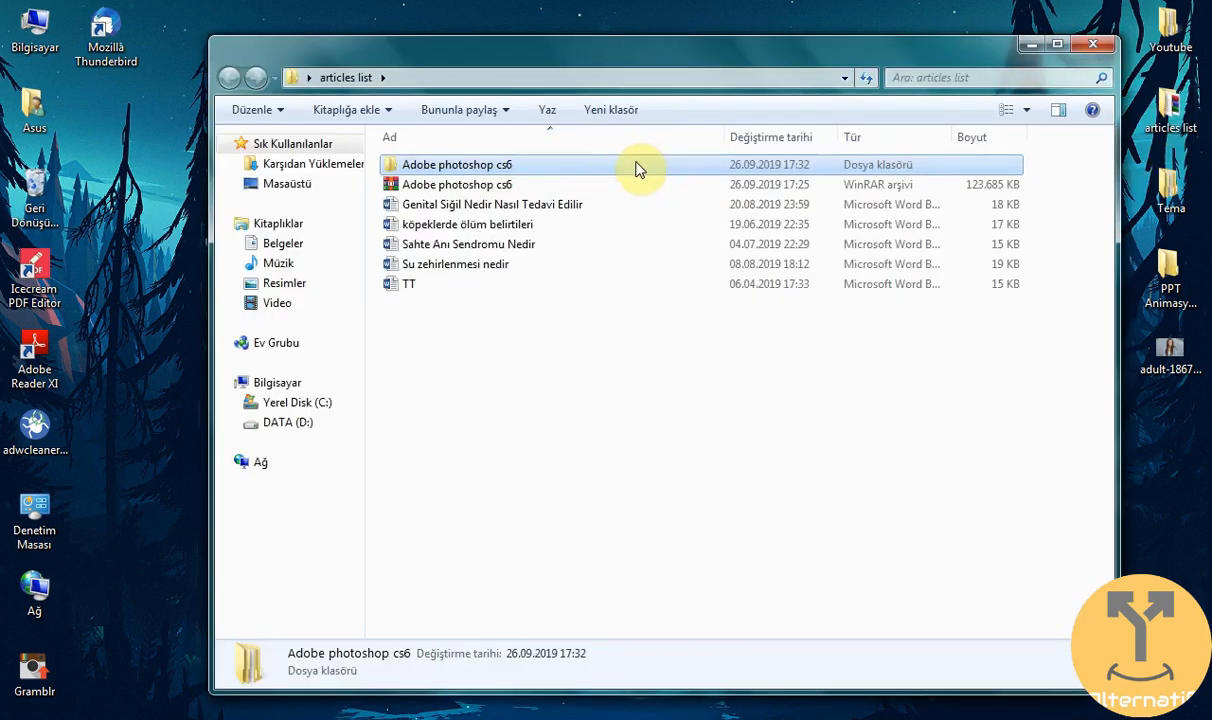
{"action": "double_click", "coordinate": [638, 170]}
{"action": "double_click", "coordinate": [553, 164]}
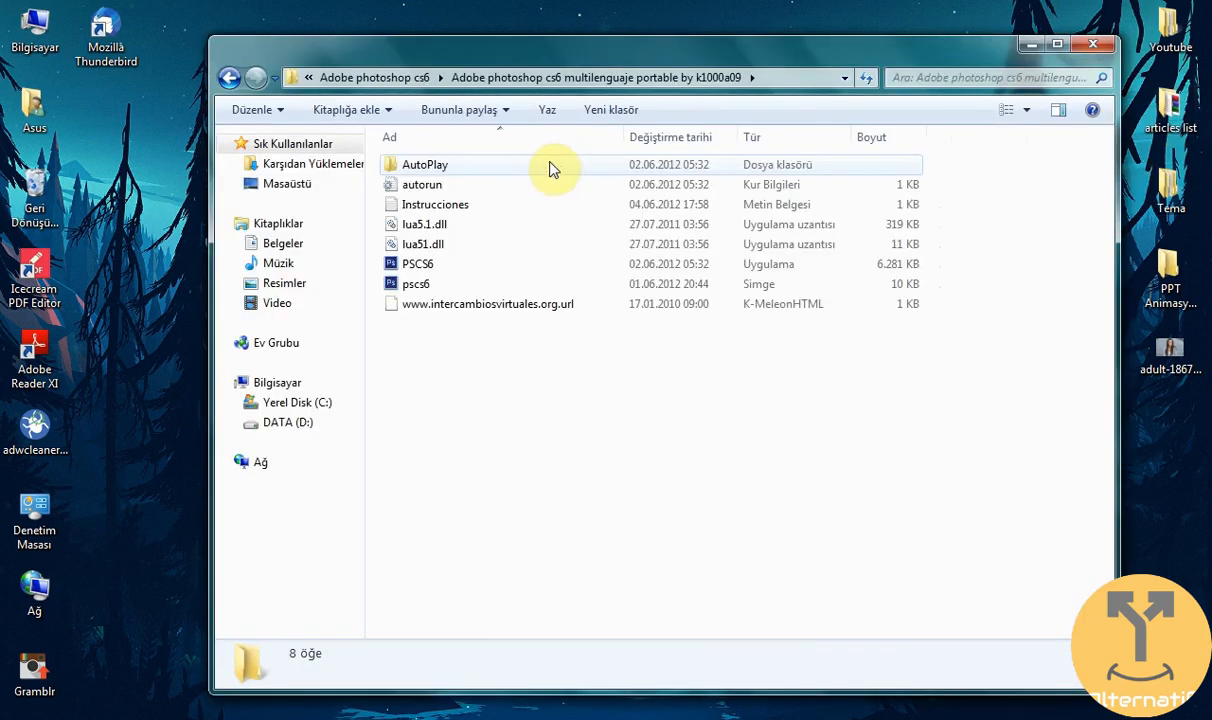
{"action": "left_click", "coordinate": [500, 272]}
{"action": "double_click", "coordinate": [498, 272]}
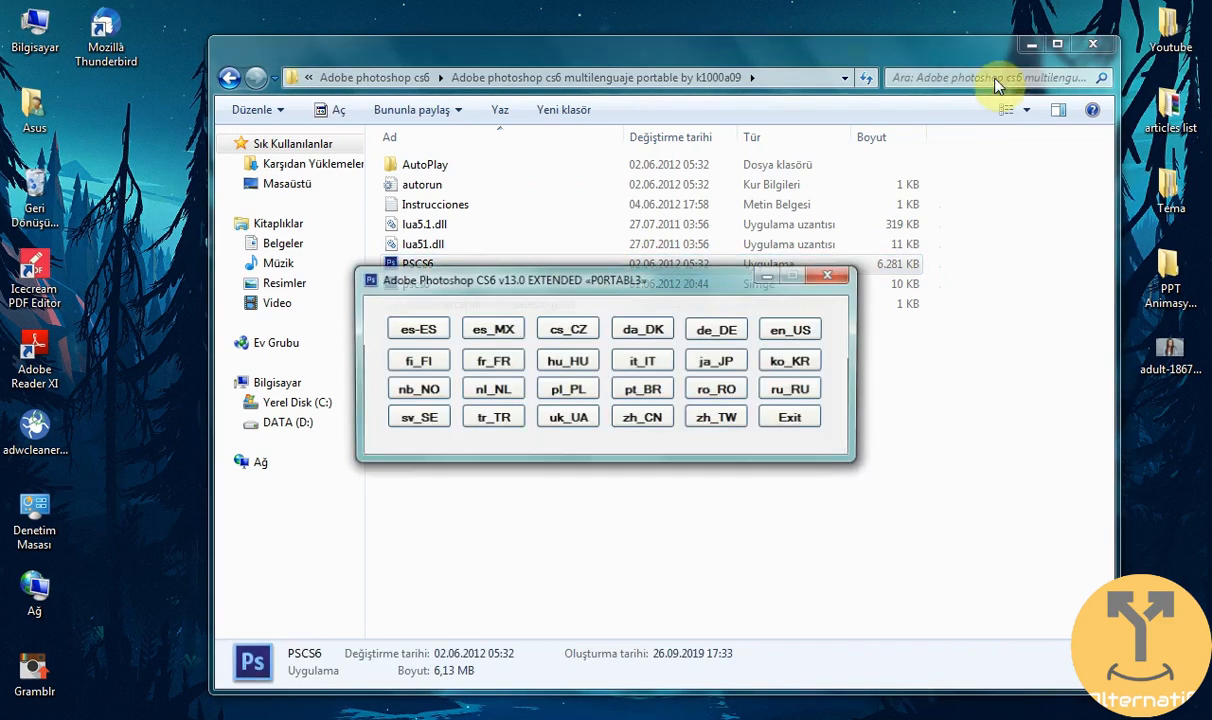
{"action": "left_click", "coordinate": [495, 418]}
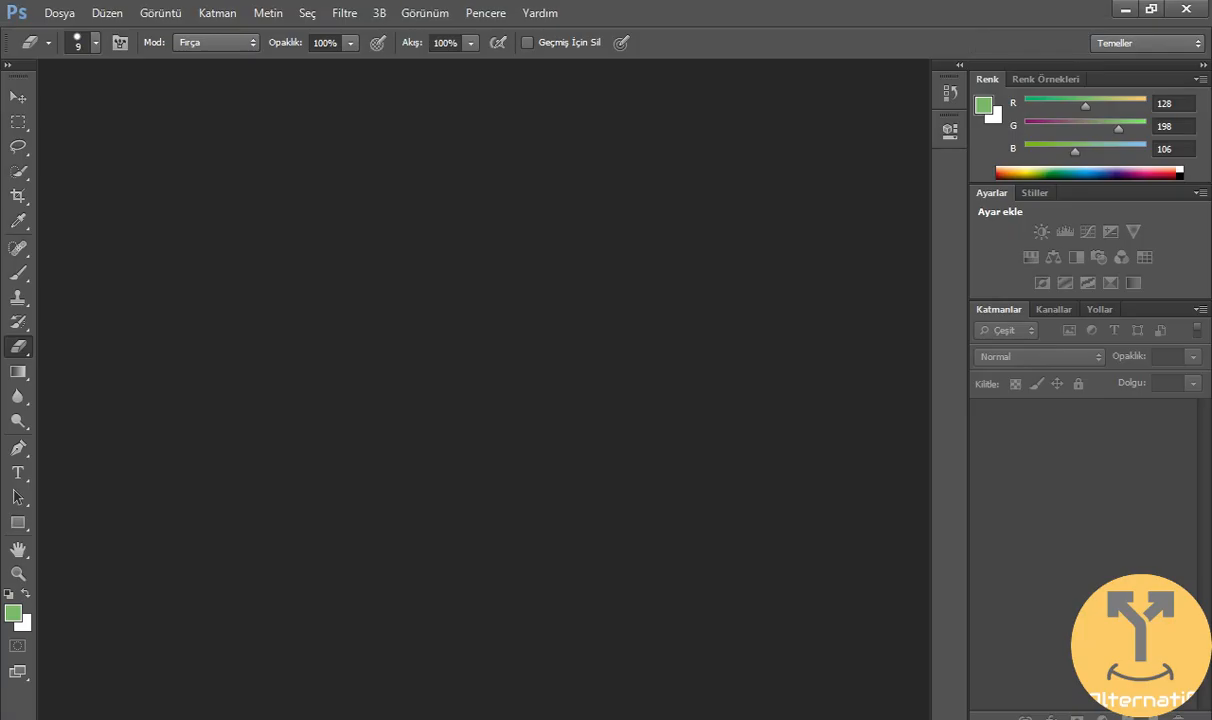
Step: Dismiss the Adobe product improvement invitation without joining
{"action": "mouse_move", "coordinate": [893, 716]}
{"action": "left_click", "coordinate": [855, 584]}
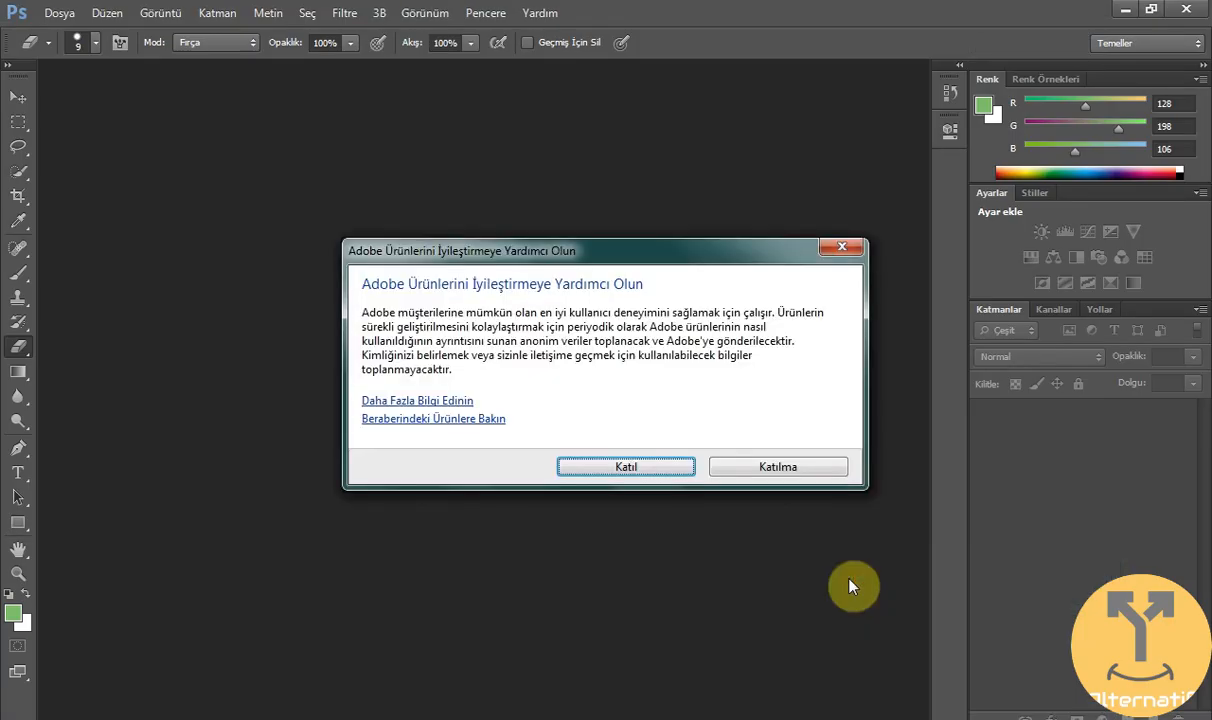
{"action": "left_click", "coordinate": [842, 248]}
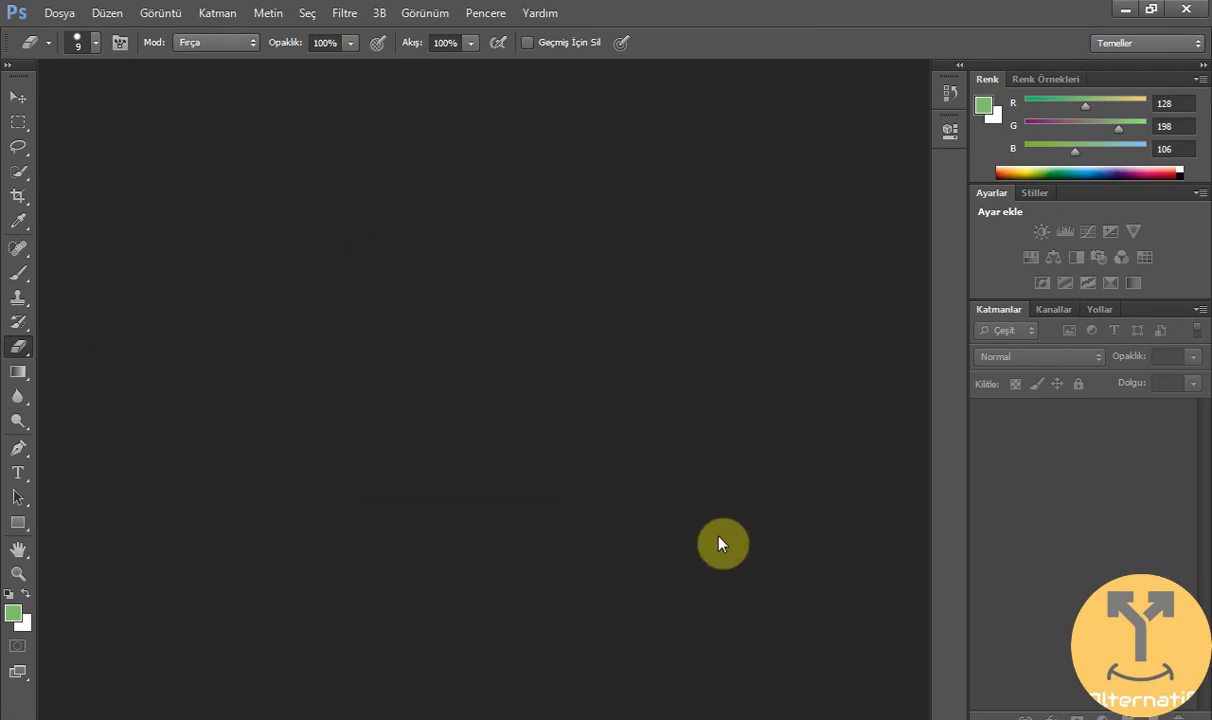
Step: Open the image adult-1867889_1920 from the desktop
{"action": "left_click", "coordinate": [50, 13]}
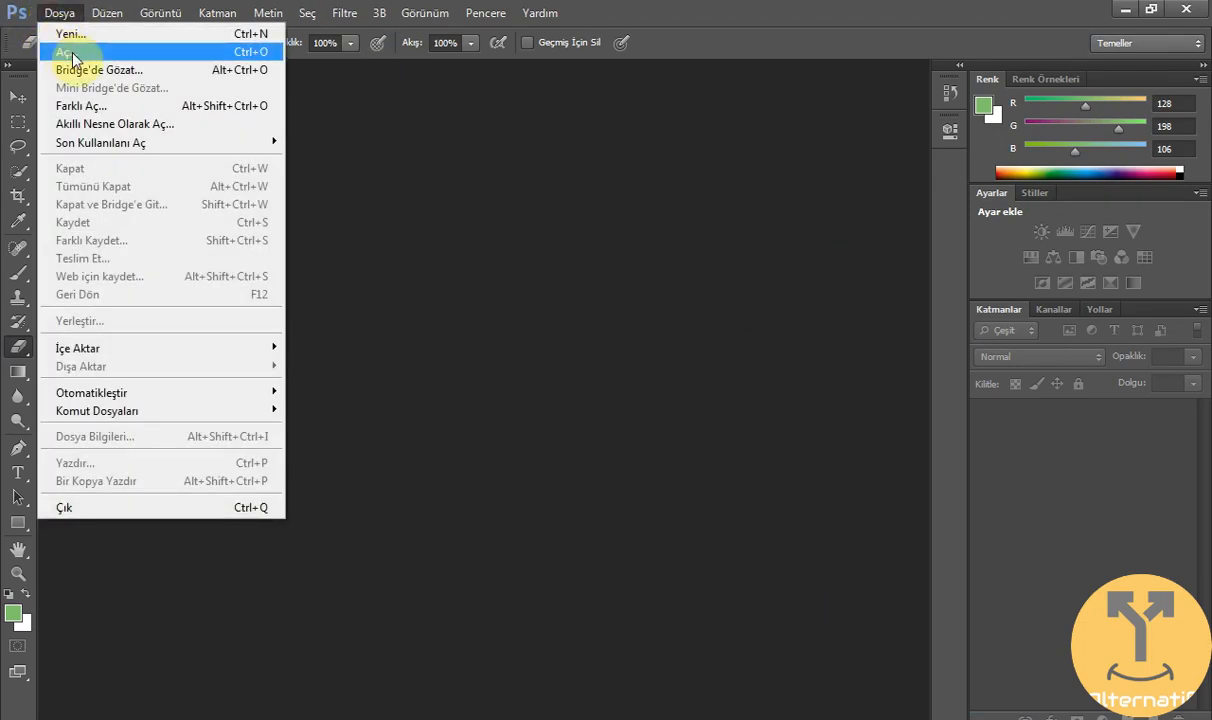
{"action": "left_click", "coordinate": [72, 55]}
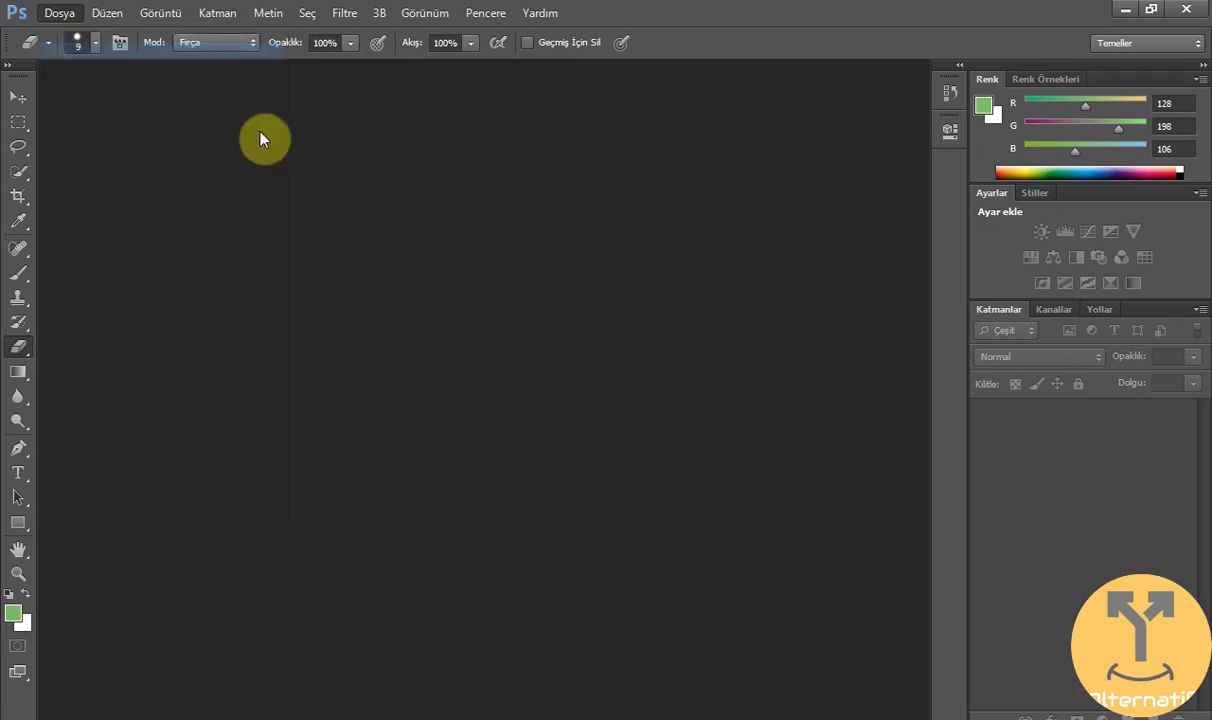
{"action": "scroll", "coordinate": [770, 355], "scroll_direction": "down", "scroll_amount": 5}
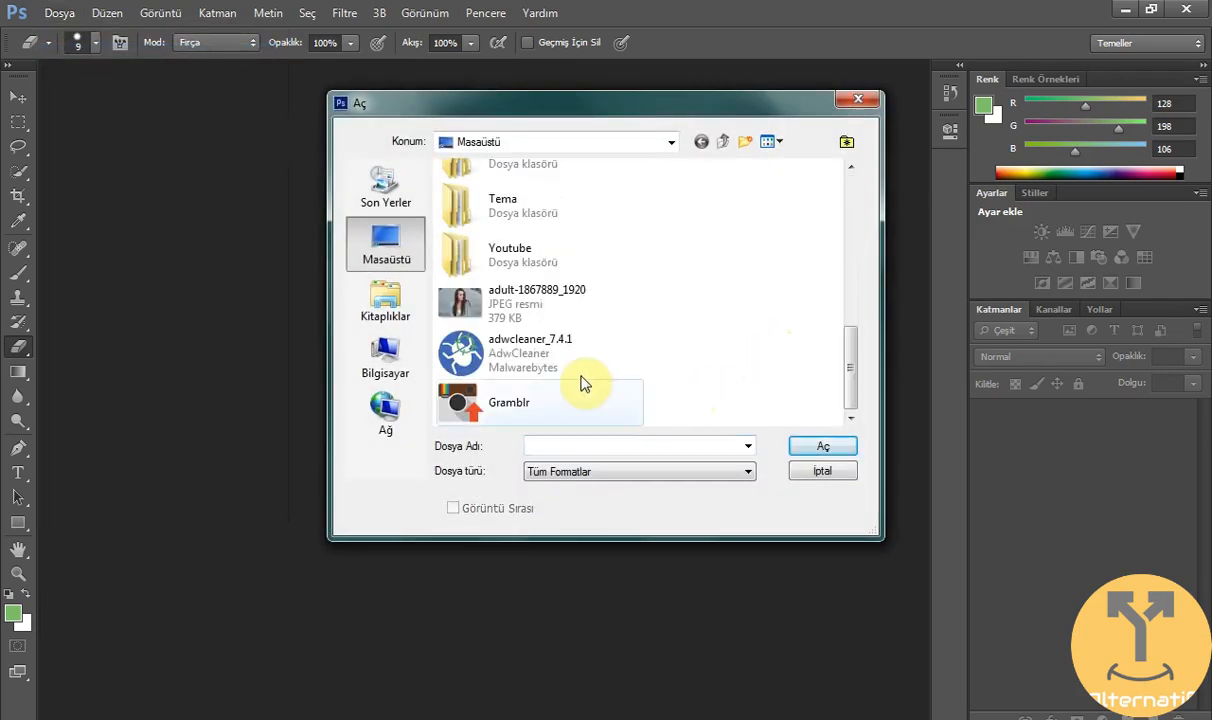
{"action": "left_click", "coordinate": [538, 302]}
{"action": "left_click", "coordinate": [822, 446]}
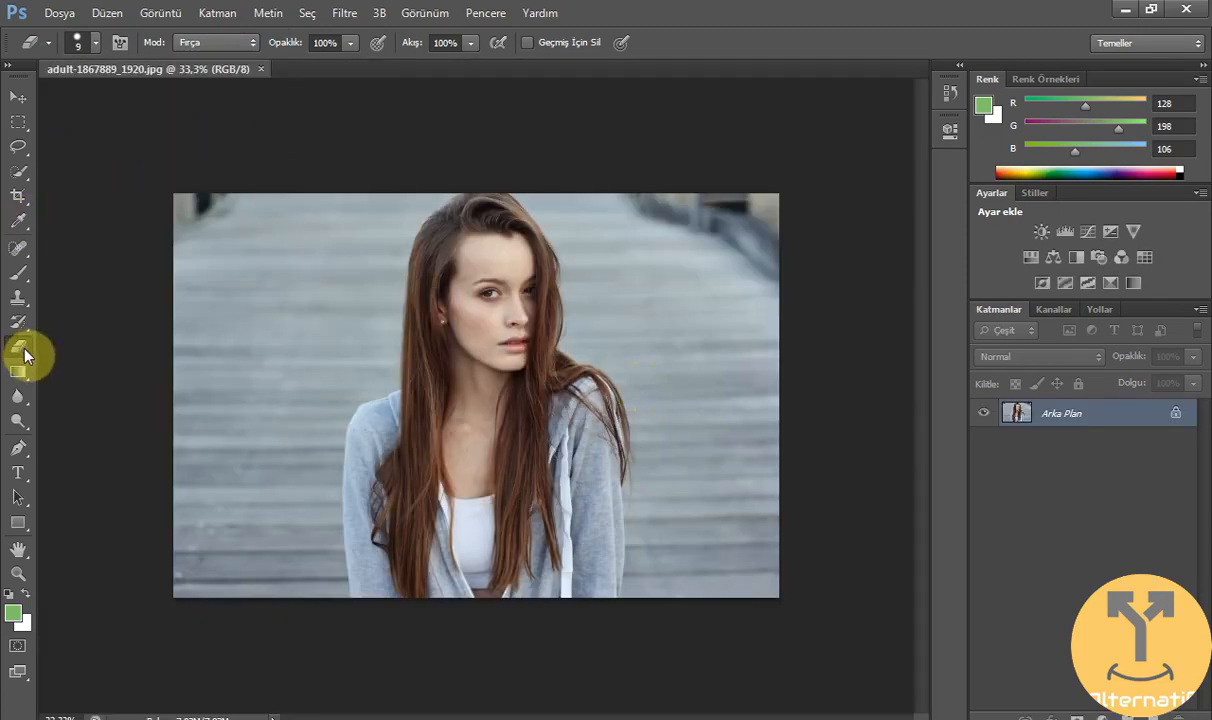
Step: Erase the dark railing area in the photo's upper-right corner and a dark spot in its upper-left corner with the Magic Eraser tool
{"action": "left_click", "coordinate": [21, 370]}
{"action": "left_click", "coordinate": [22, 347]}
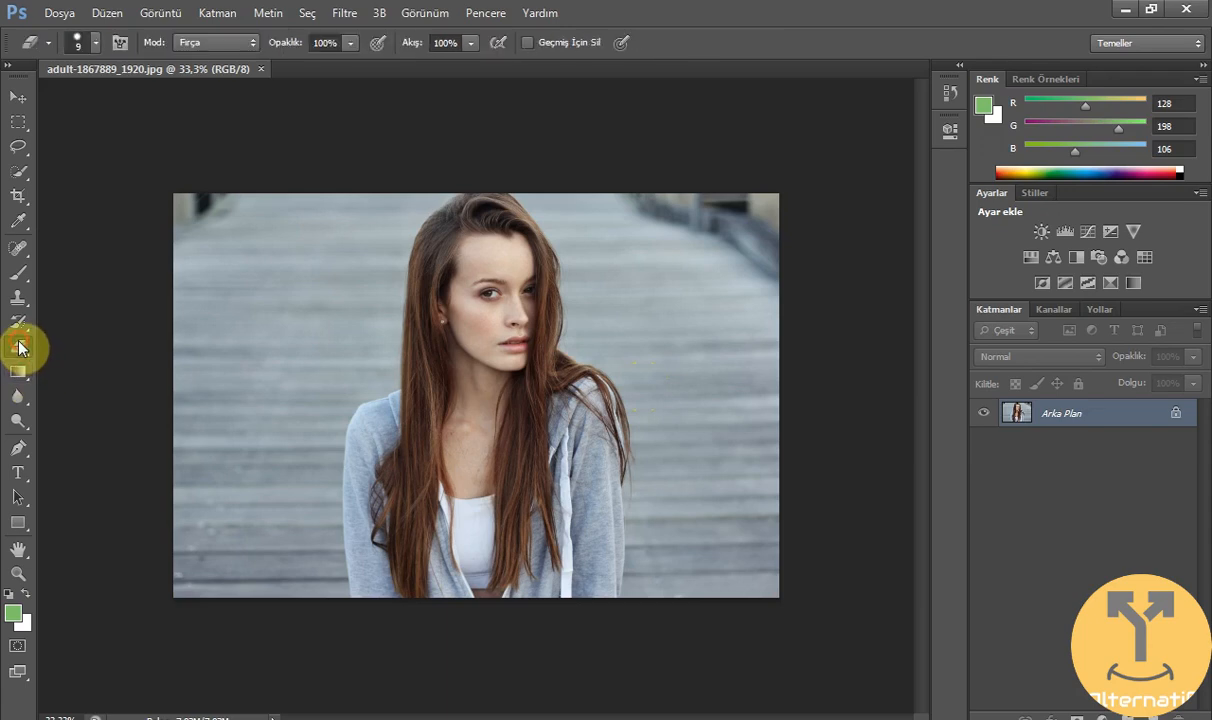
{"action": "right_click", "coordinate": [26, 348]}
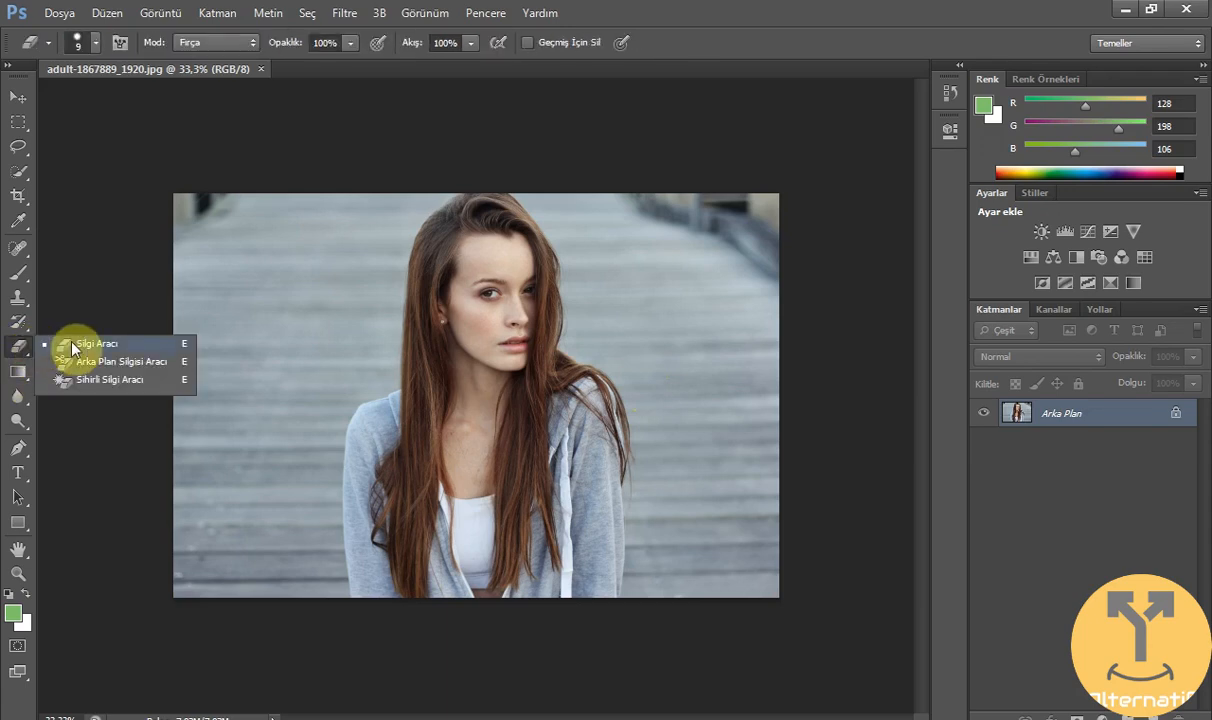
{"action": "left_click", "coordinate": [100, 379]}
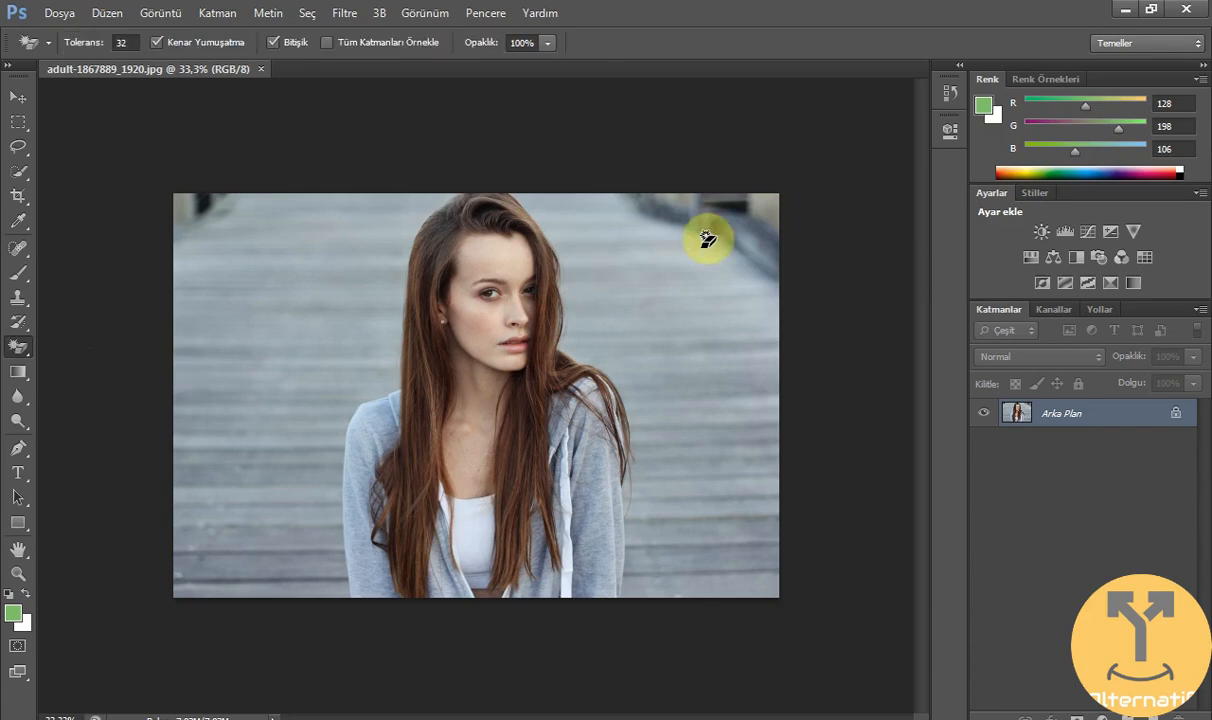
{"action": "left_click", "coordinate": [741, 200]}
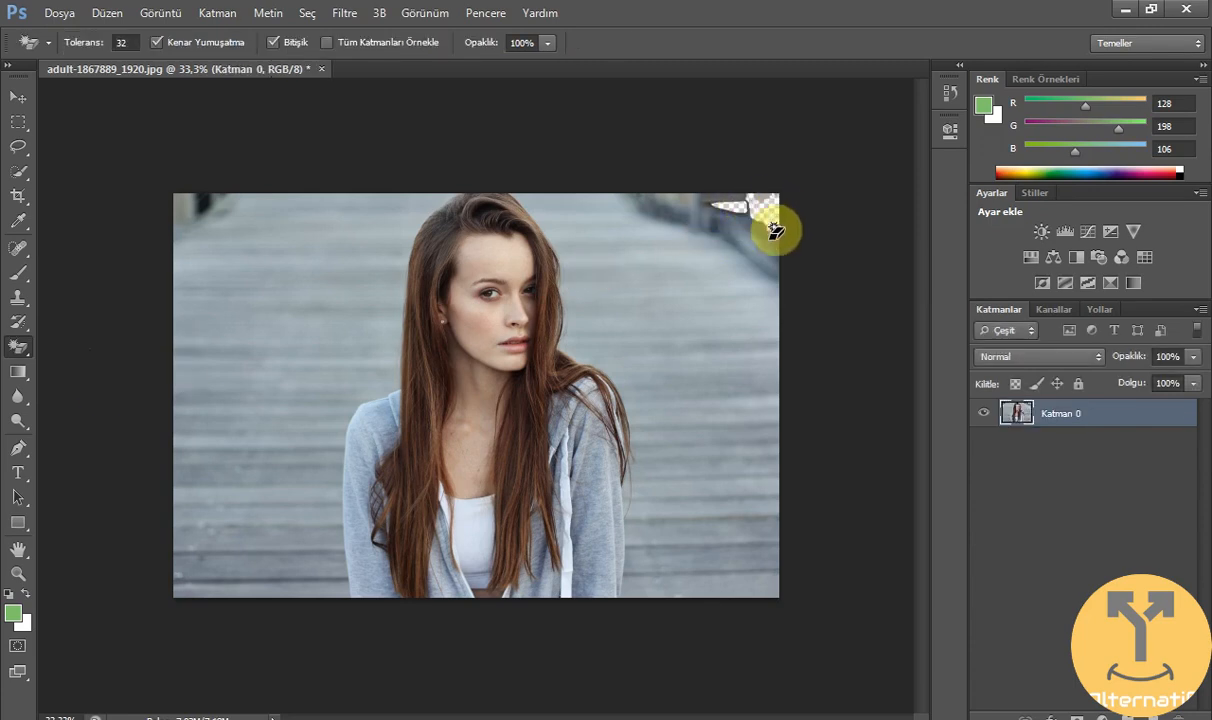
{"action": "left_click", "coordinate": [765, 258]}
{"action": "left_click", "coordinate": [677, 205]}
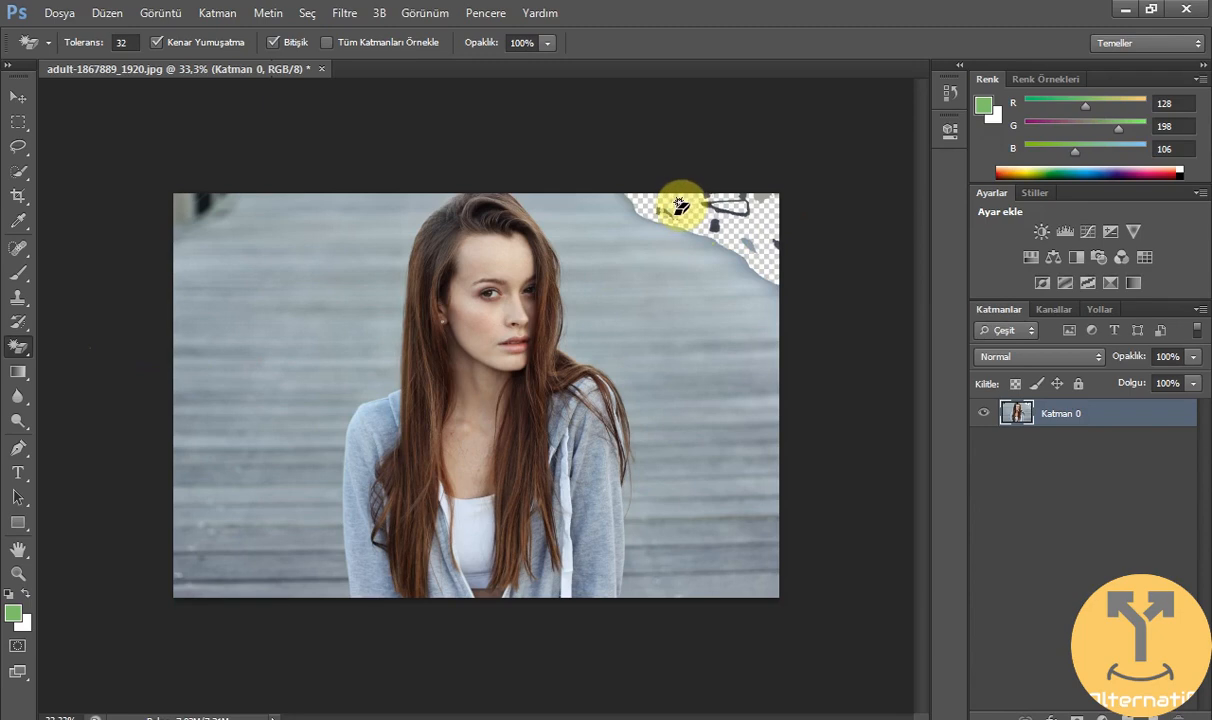
{"action": "left_click", "coordinate": [206, 200]}
{"action": "left_click", "coordinate": [754, 251]}
{"action": "left_click", "coordinate": [713, 223]}
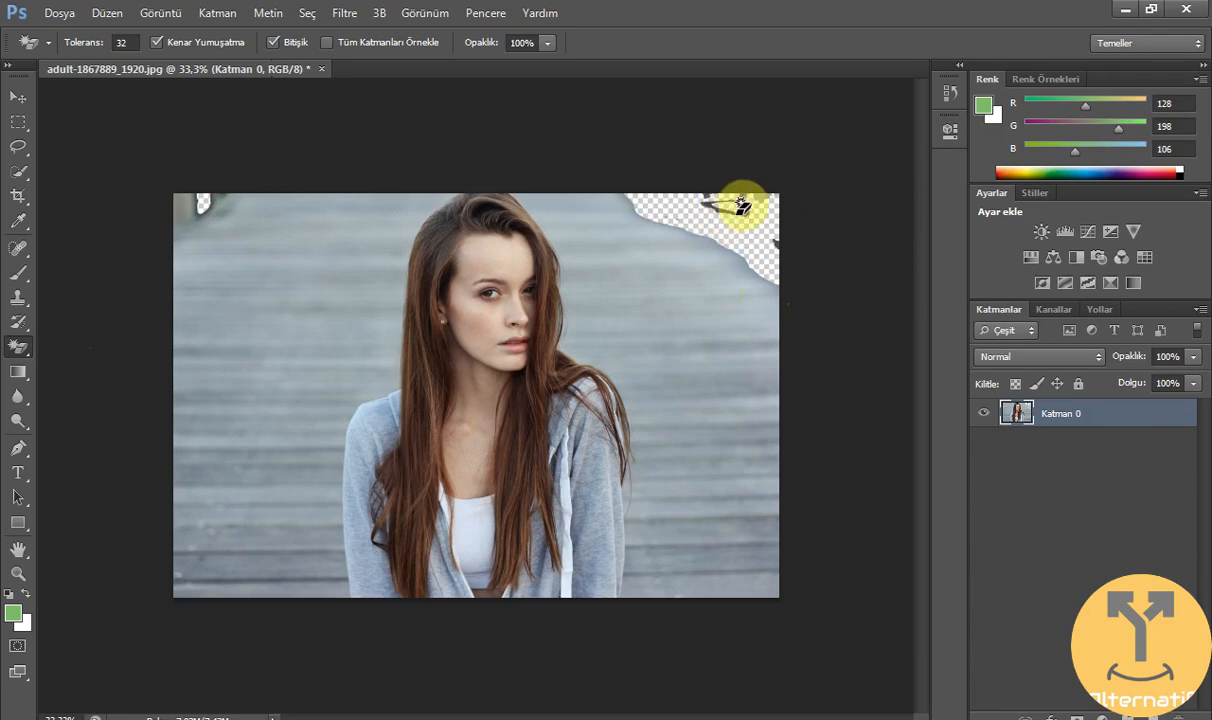
{"action": "left_click", "coordinate": [718, 203]}
{"action": "left_click", "coordinate": [709, 206]}
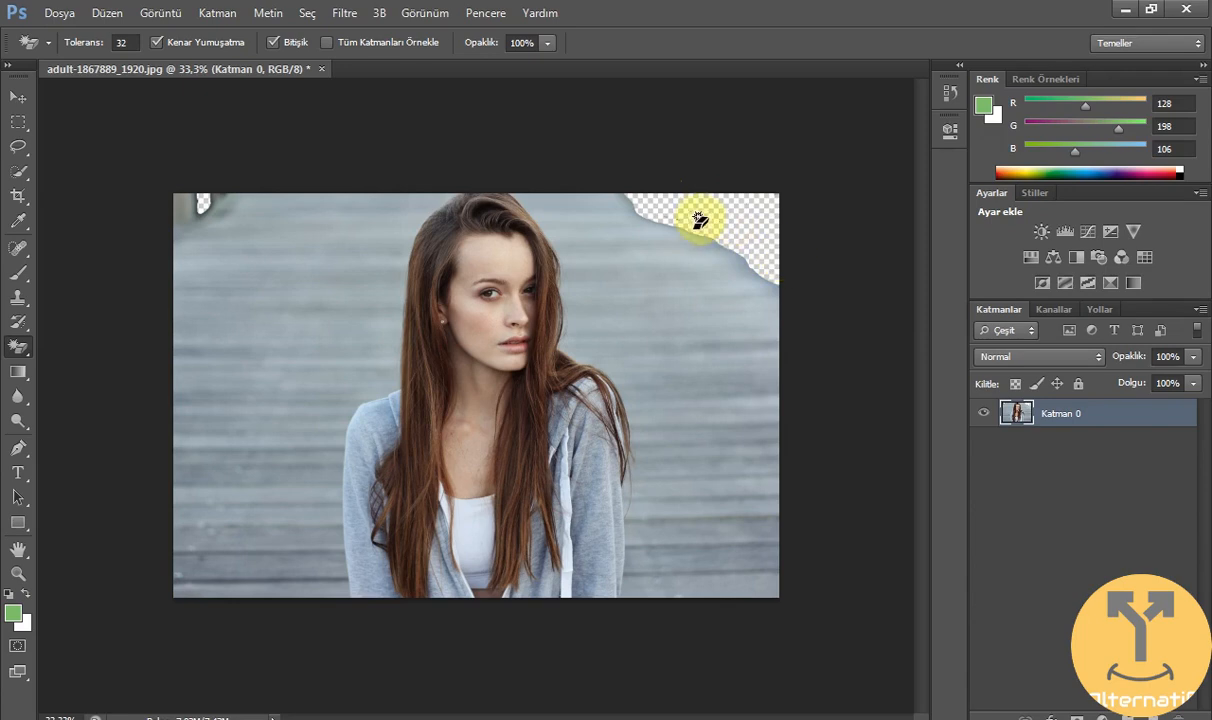
Step: Erase the rest of the photo's upper-left corner and the wooden background left of the woman with the Magic Eraser
{"action": "left_click", "coordinate": [218, 200]}
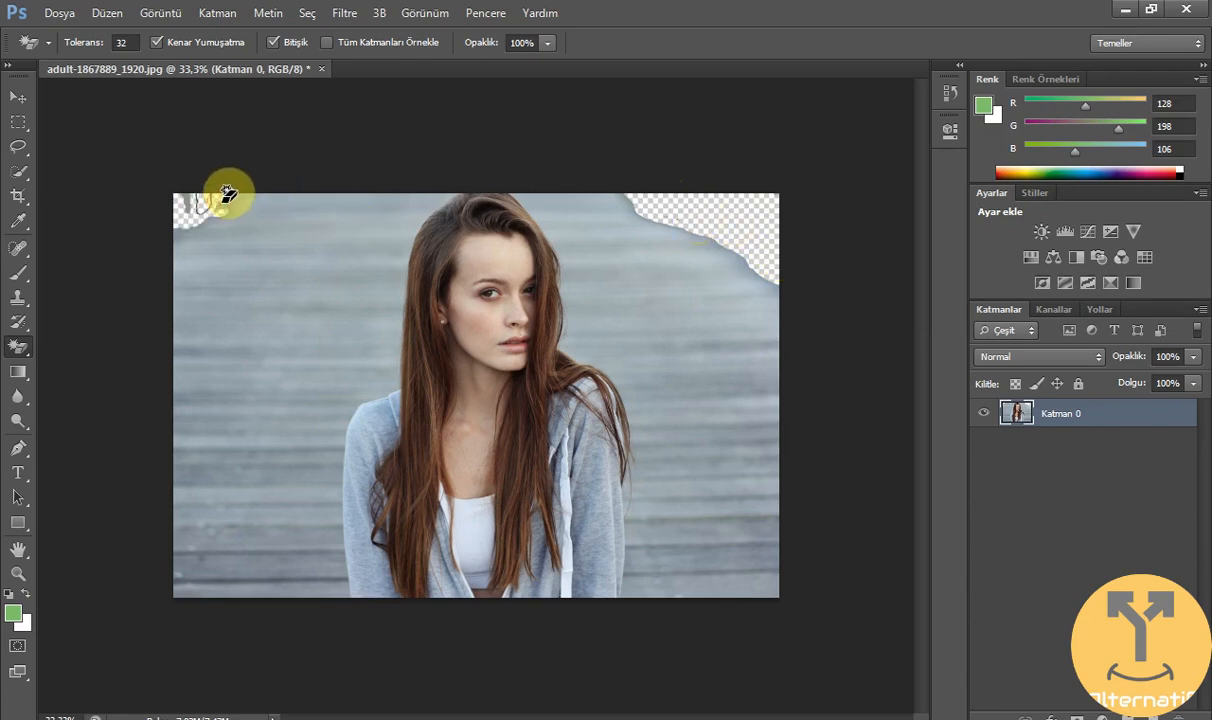
{"action": "left_click", "coordinate": [190, 198]}
{"action": "left_click", "coordinate": [236, 203]}
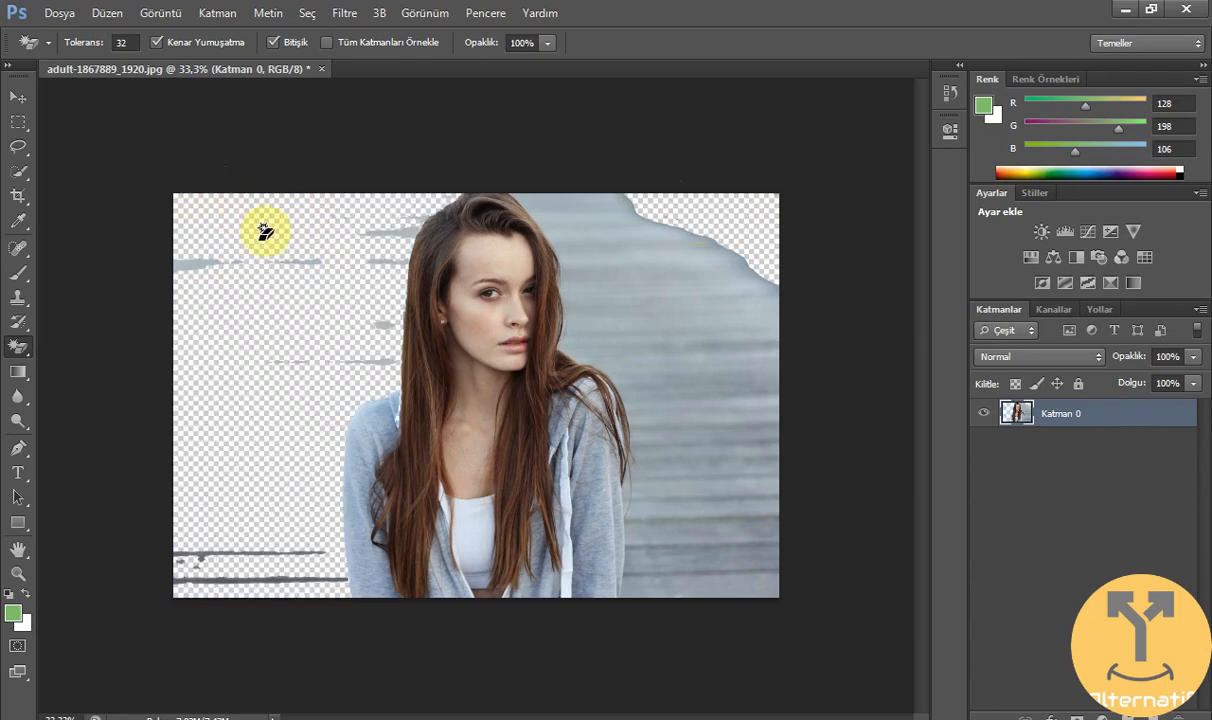
Step: Try to erase the wooden background right of the woman starting from the photo's upper edge, and step back
{"action": "left_click", "coordinate": [621, 204]}
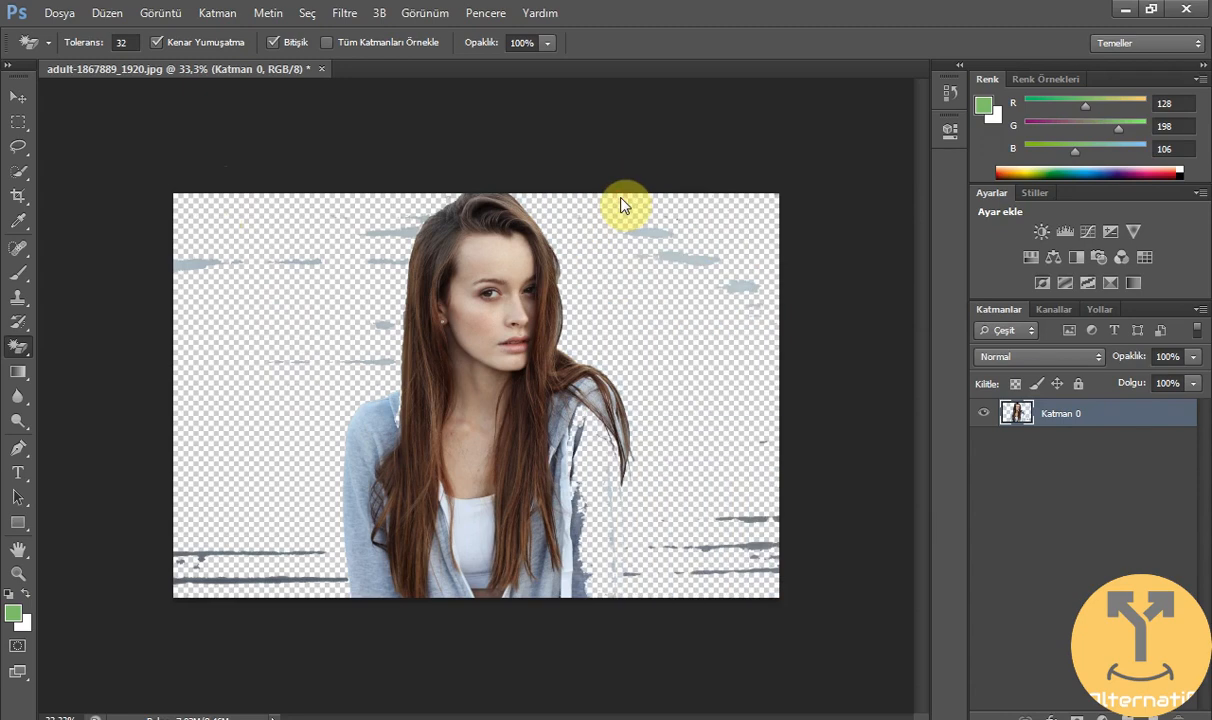
{"action": "left_click", "coordinate": [107, 13]}
{"action": "left_click", "coordinate": [145, 70]}
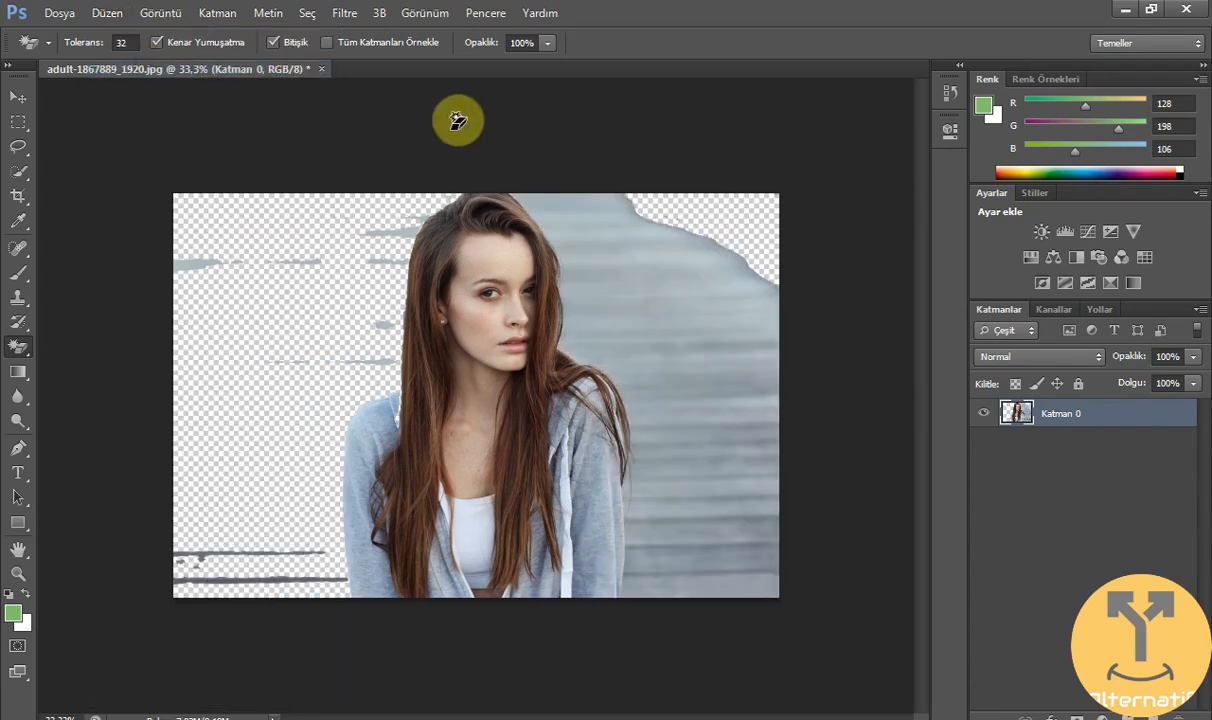
{"action": "left_click", "coordinate": [108, 14]}
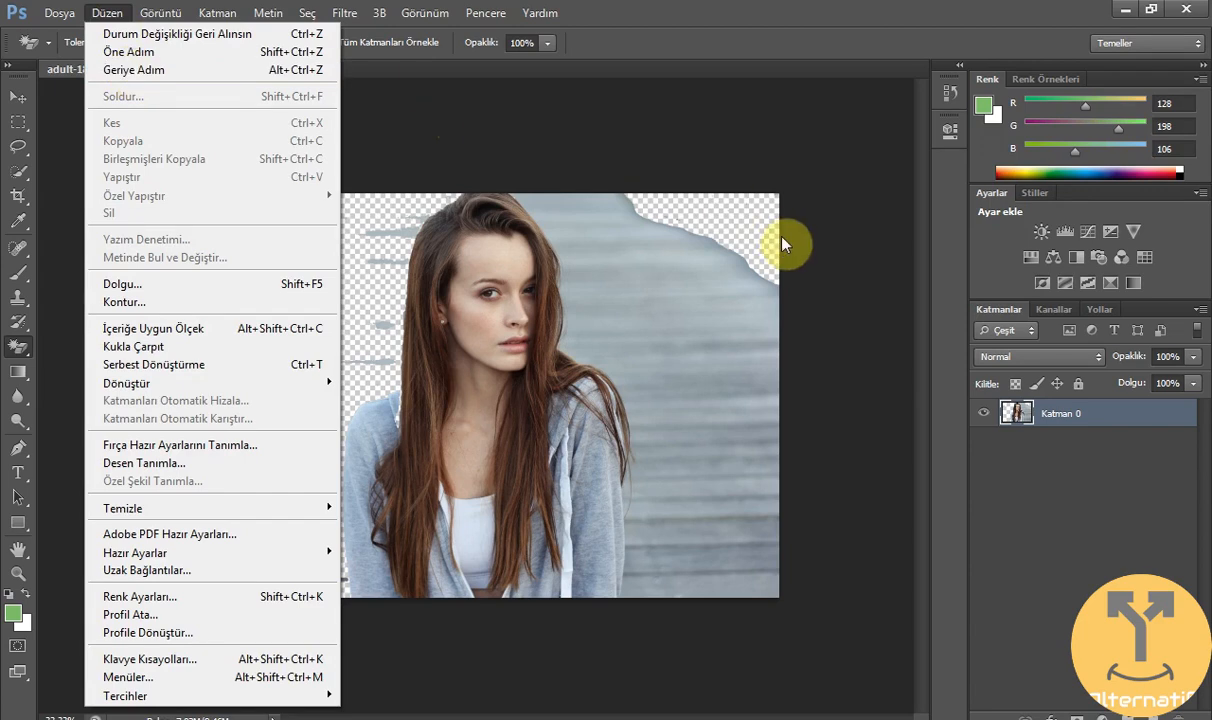
{"action": "left_click", "coordinate": [755, 233]}
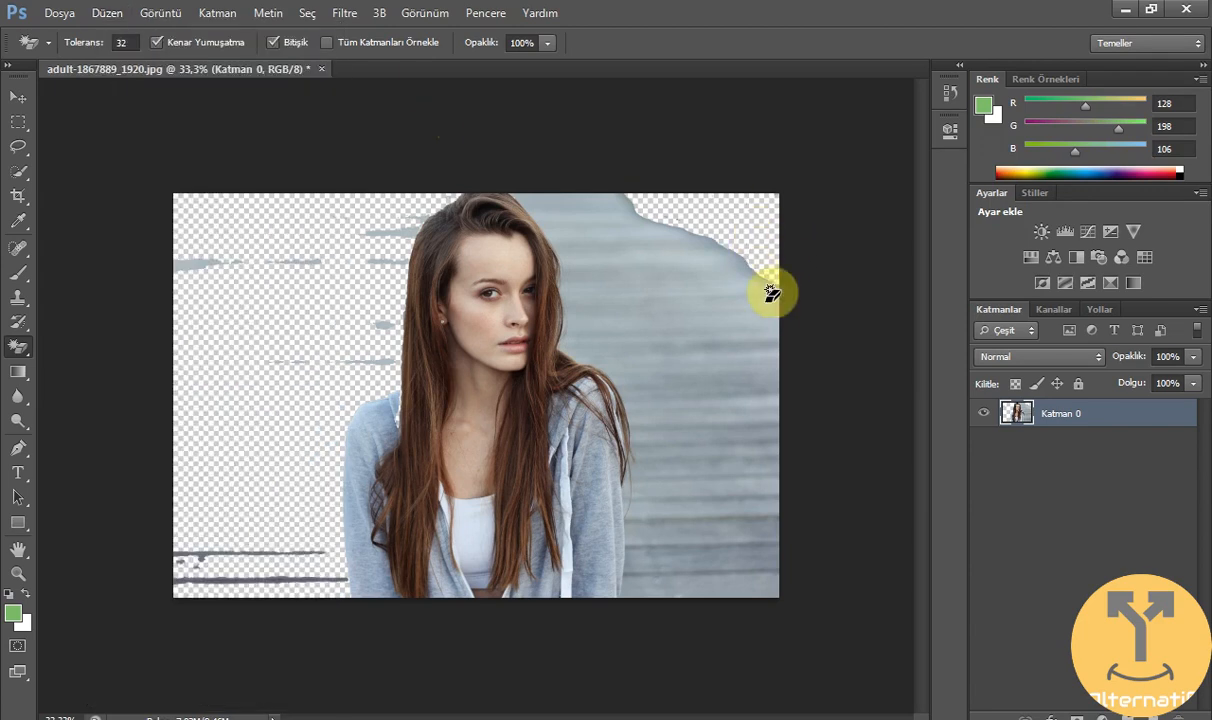
Step: Erase the wooden background right of the woman patch by patch with the Magic Eraser, working from the photo's outer edge
{"action": "left_click", "coordinate": [767, 349]}
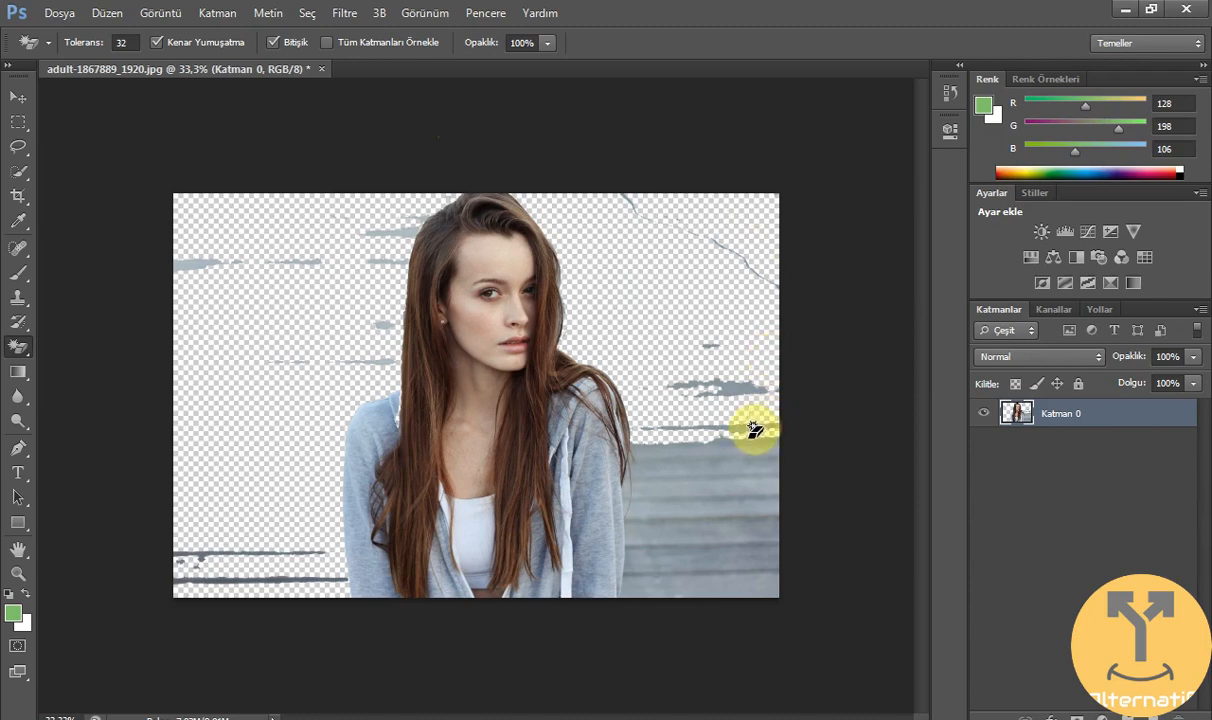
{"action": "left_click", "coordinate": [756, 515]}
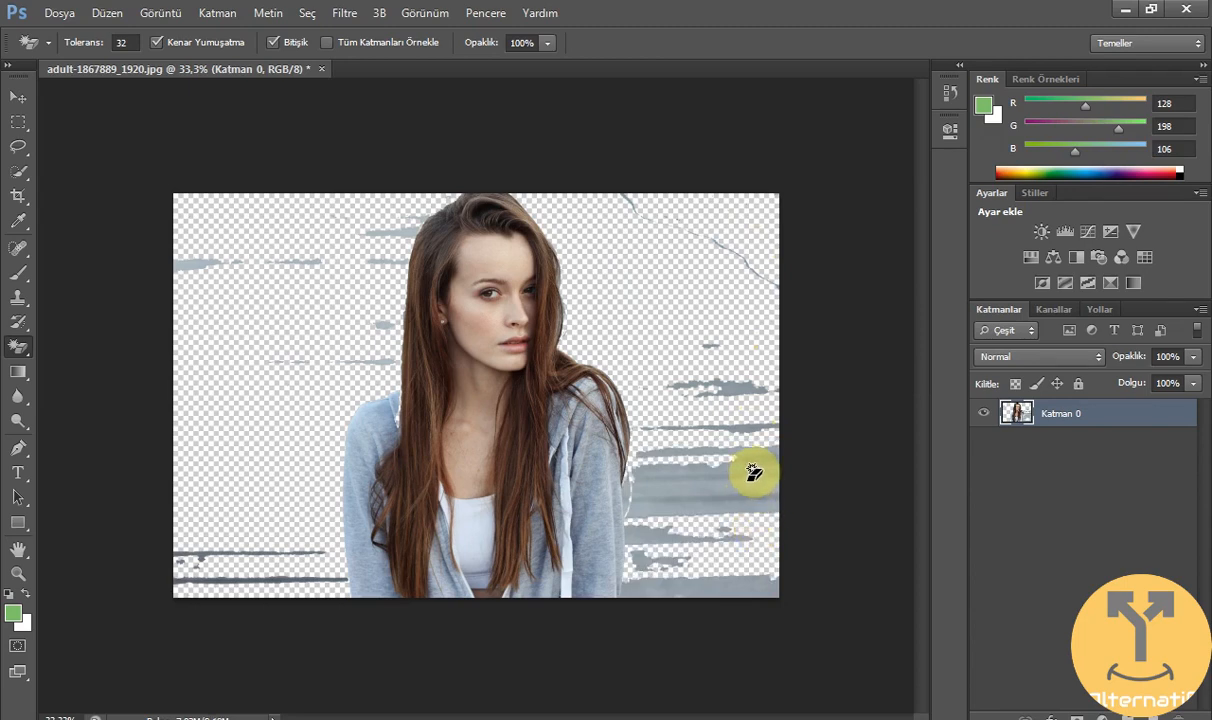
{"action": "left_click", "coordinate": [753, 473]}
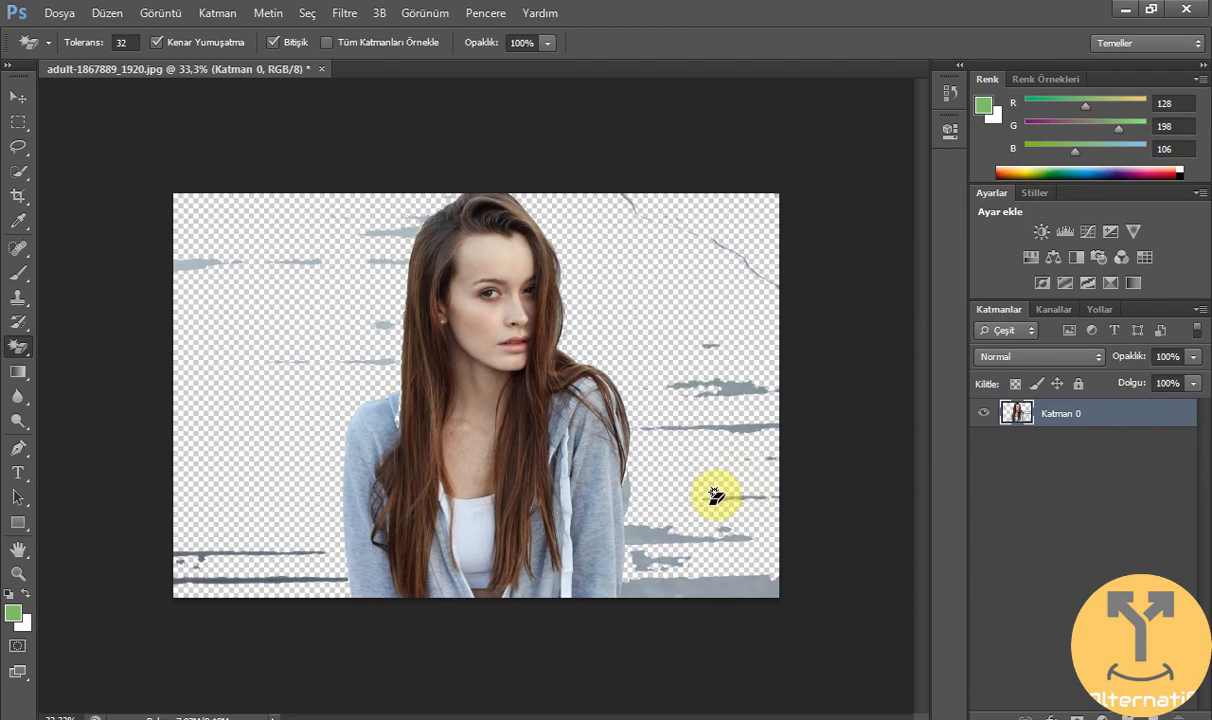
{"action": "left_click", "coordinate": [110, 15]}
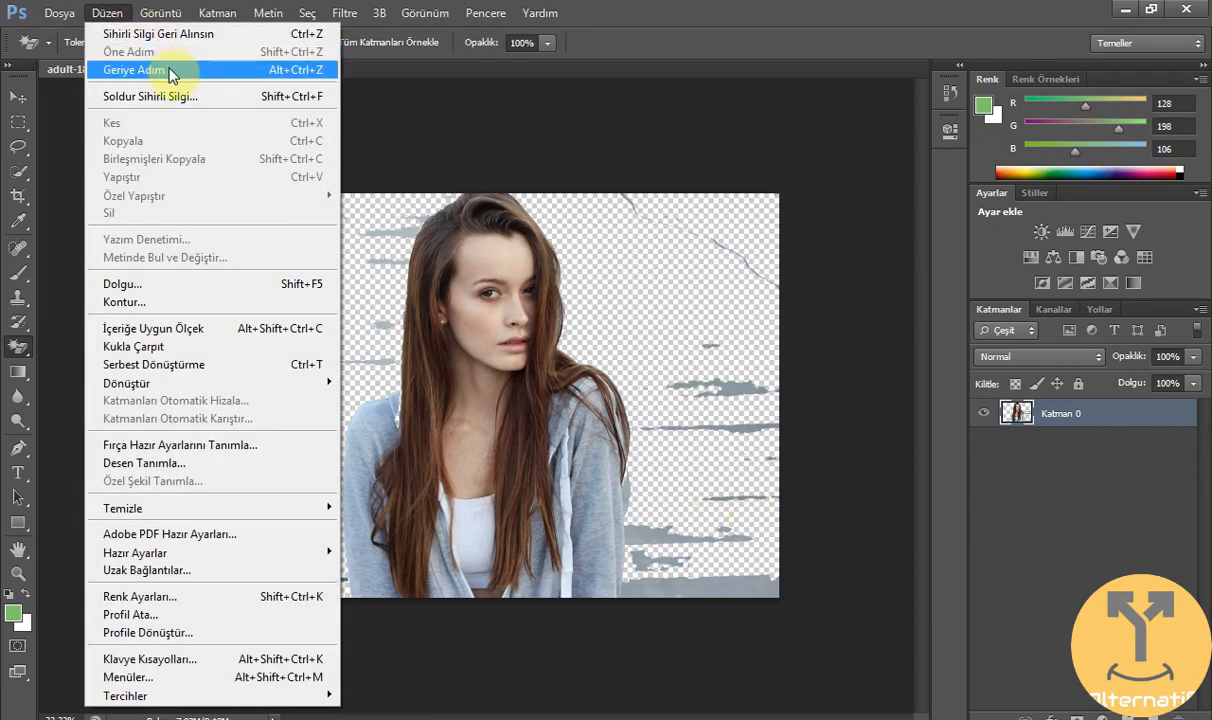
{"action": "left_click", "coordinate": [170, 71]}
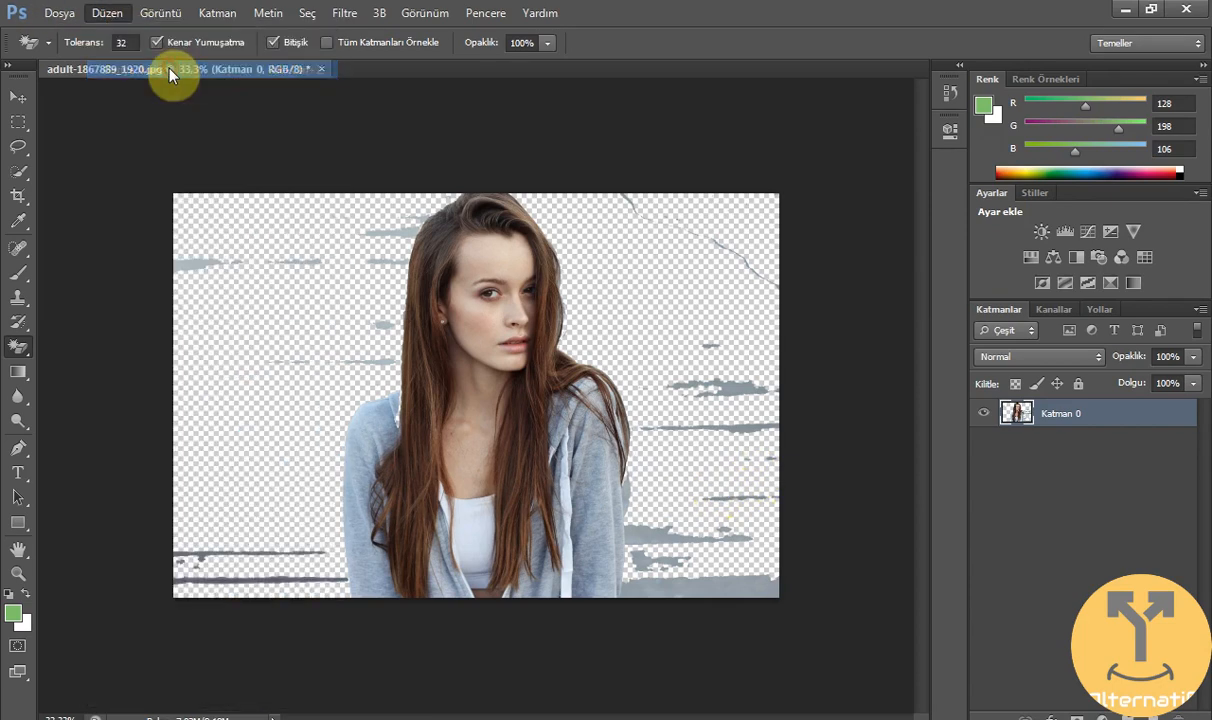
{"action": "left_click", "coordinate": [768, 447]}
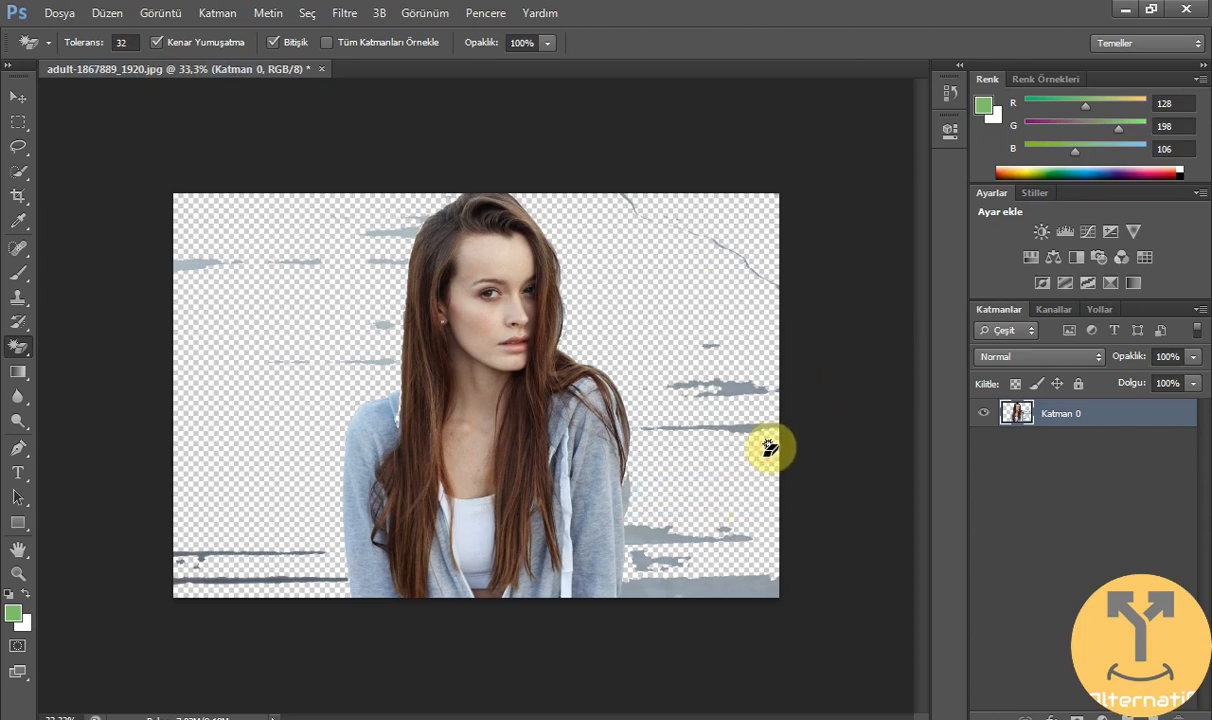
Step: Erase the leftover background streaks right of the woman using the regular Eraser tool in Block (Öbek) mode
{"action": "right_click", "coordinate": [22, 350]}
{"action": "left_click", "coordinate": [100, 344]}
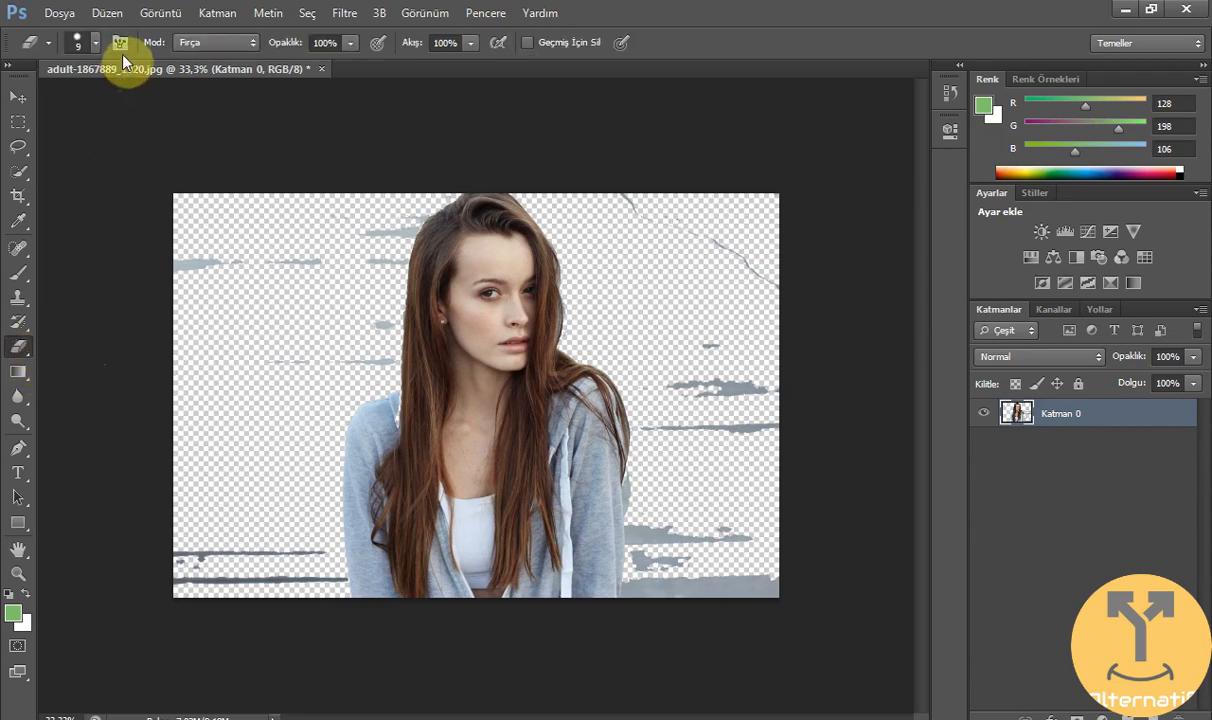
{"action": "left_click", "coordinate": [221, 43]}
{"action": "left_click", "coordinate": [213, 86]}
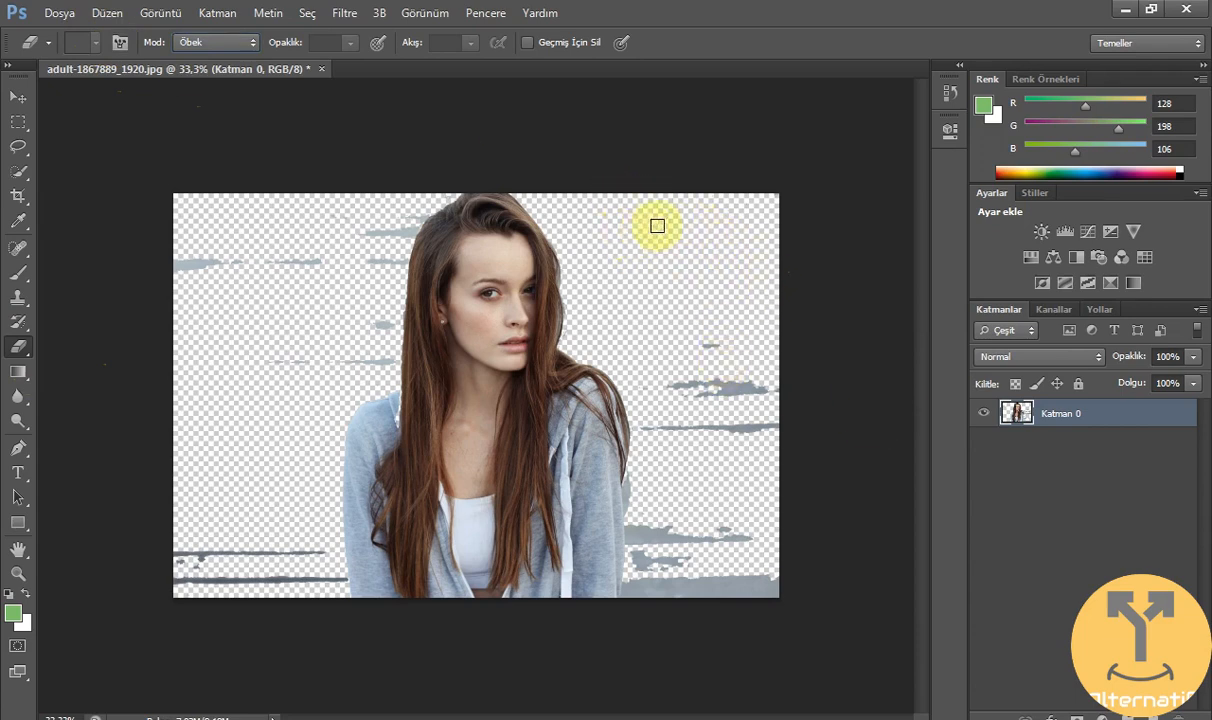
{"action": "mouse_move", "coordinate": [703, 284]}
{"action": "left_mouse_down"}
{"action": "mouse_move", "coordinate": [705, 342]}
{"action": "mouse_move", "coordinate": [716, 307]}
{"action": "mouse_move", "coordinate": [715, 388]}
{"action": "mouse_move", "coordinate": [641, 432]}
{"action": "mouse_move", "coordinate": [663, 372]}
{"action": "mouse_move", "coordinate": [706, 386]}
{"action": "mouse_move", "coordinate": [675, 390]}
{"action": "mouse_move", "coordinate": [775, 387]}
{"action": "mouse_move", "coordinate": [724, 380]}
{"action": "mouse_move", "coordinate": [708, 412]}
{"action": "mouse_move", "coordinate": [676, 427]}
{"action": "mouse_move", "coordinate": [650, 408]}
{"action": "mouse_move", "coordinate": [643, 382]}
{"action": "mouse_move", "coordinate": [676, 419]}
{"action": "mouse_move", "coordinate": [775, 425]}
{"action": "mouse_move", "coordinate": [753, 526]}
{"action": "mouse_move", "coordinate": [749, 541]}
{"action": "mouse_move", "coordinate": [733, 523]}
{"action": "mouse_move", "coordinate": [726, 559]}
{"action": "mouse_move", "coordinate": [699, 524]}
{"action": "mouse_move", "coordinate": [694, 540]}
{"action": "mouse_move", "coordinate": [739, 529]}
{"action": "mouse_move", "coordinate": [666, 536]}
{"action": "mouse_move", "coordinate": [639, 522]}
{"action": "mouse_move", "coordinate": [691, 565]}
{"action": "mouse_move", "coordinate": [647, 565]}
{"action": "mouse_move", "coordinate": [637, 526]}
{"action": "mouse_move", "coordinate": [637, 543]}
{"action": "mouse_move", "coordinate": [669, 571]}
{"action": "mouse_move", "coordinate": [638, 579]}
{"action": "mouse_move", "coordinate": [629, 597]}
{"action": "mouse_move", "coordinate": [635, 587]}
{"action": "mouse_move", "coordinate": [782, 591]}
{"action": "mouse_move", "coordinate": [774, 571]}
{"action": "mouse_move", "coordinate": [660, 576]}
{"action": "mouse_move", "coordinate": [765, 600]}
{"action": "mouse_move", "coordinate": [636, 587]}
{"action": "left_mouse_up"}
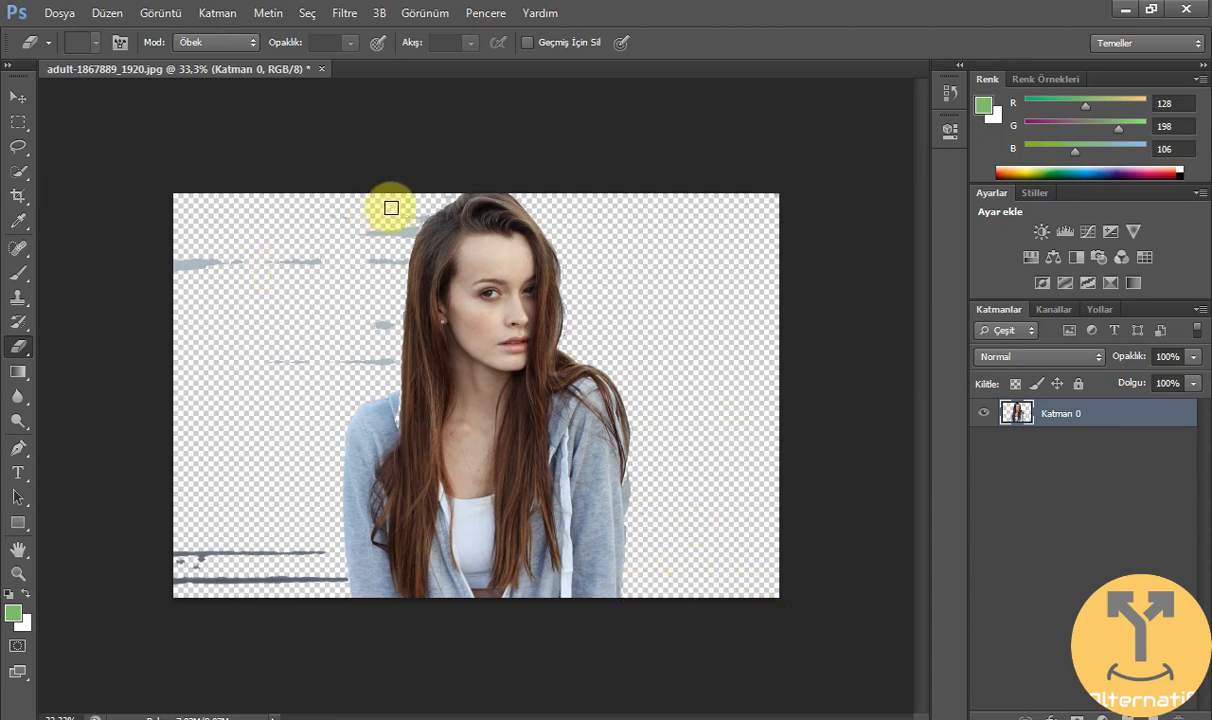
Step: Erase the leftover background streaks beside the woman's head and hair, above the hoodie shoulder, using the Eraser in Block (Öbek) mode
{"action": "mouse_move", "coordinate": [365, 228]}
{"action": "left_mouse_down"}
{"action": "mouse_move", "coordinate": [405, 232]}
{"action": "mouse_move", "coordinate": [450, 187]}
{"action": "mouse_move", "coordinate": [375, 219]}
{"action": "left_mouse_up"}
{"action": "mouse_move", "coordinate": [295, 262]}
{"action": "left_mouse_down"}
{"action": "mouse_move", "coordinate": [176, 263]}
{"action": "mouse_move", "coordinate": [290, 235]}
{"action": "mouse_move", "coordinate": [339, 274]}
{"action": "left_mouse_up"}
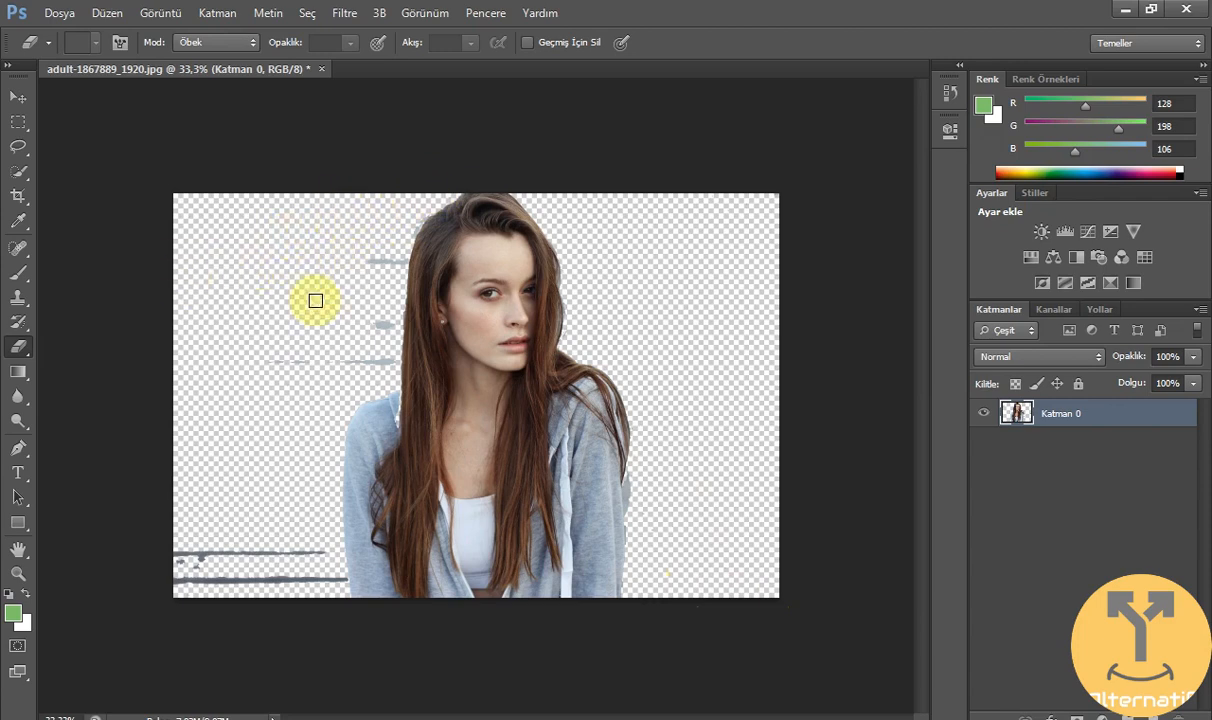
{"action": "mouse_move", "coordinate": [340, 353]}
{"action": "left_mouse_down"}
{"action": "mouse_move", "coordinate": [388, 357]}
{"action": "mouse_move", "coordinate": [286, 362]}
{"action": "left_mouse_up"}
{"action": "left_click_drag", "start_coordinate": [384, 322], "coordinate": [381, 267]}
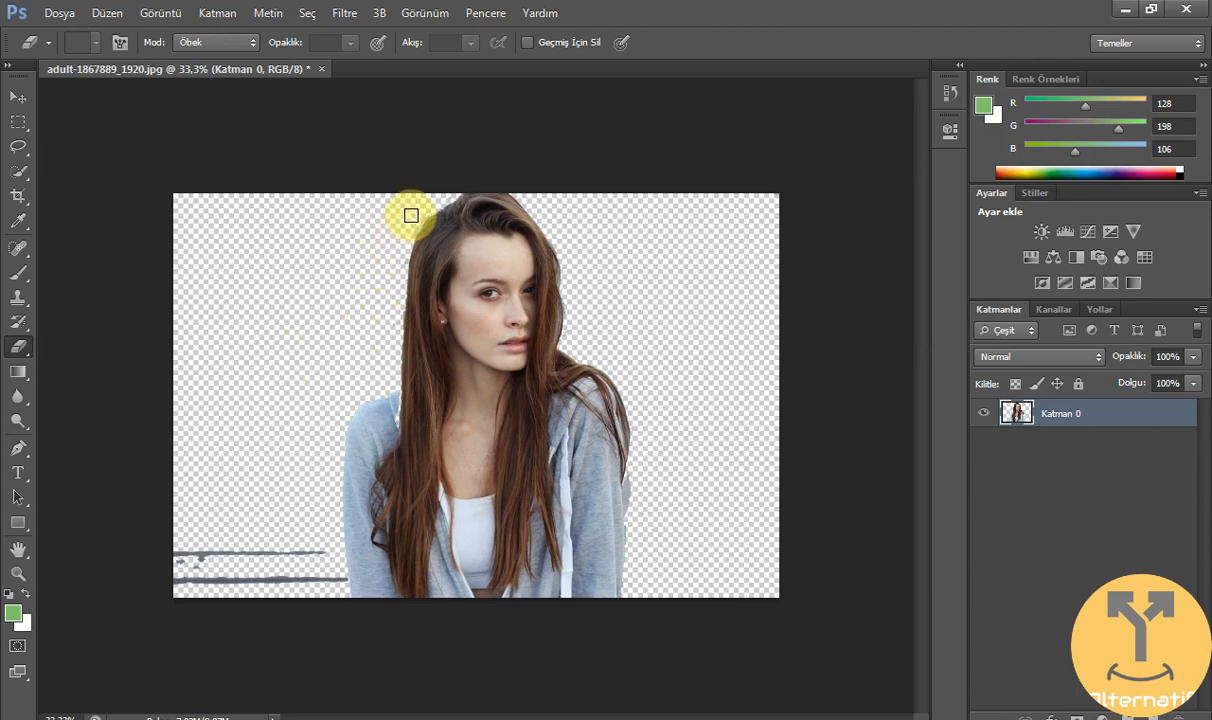
Step: Try the Eraser's Pencil (Kurşun Kalem) mode and set the mode back to Block (Öbek)
{"action": "left_click", "coordinate": [257, 42]}
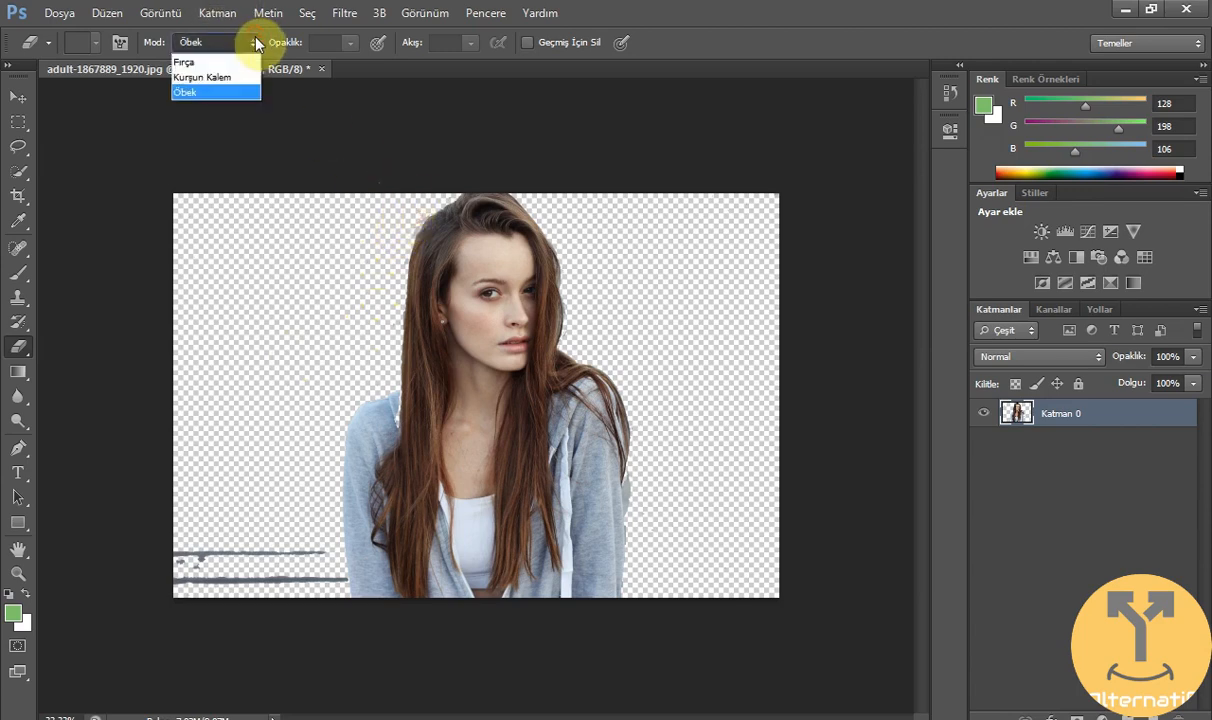
{"action": "left_click", "coordinate": [245, 76]}
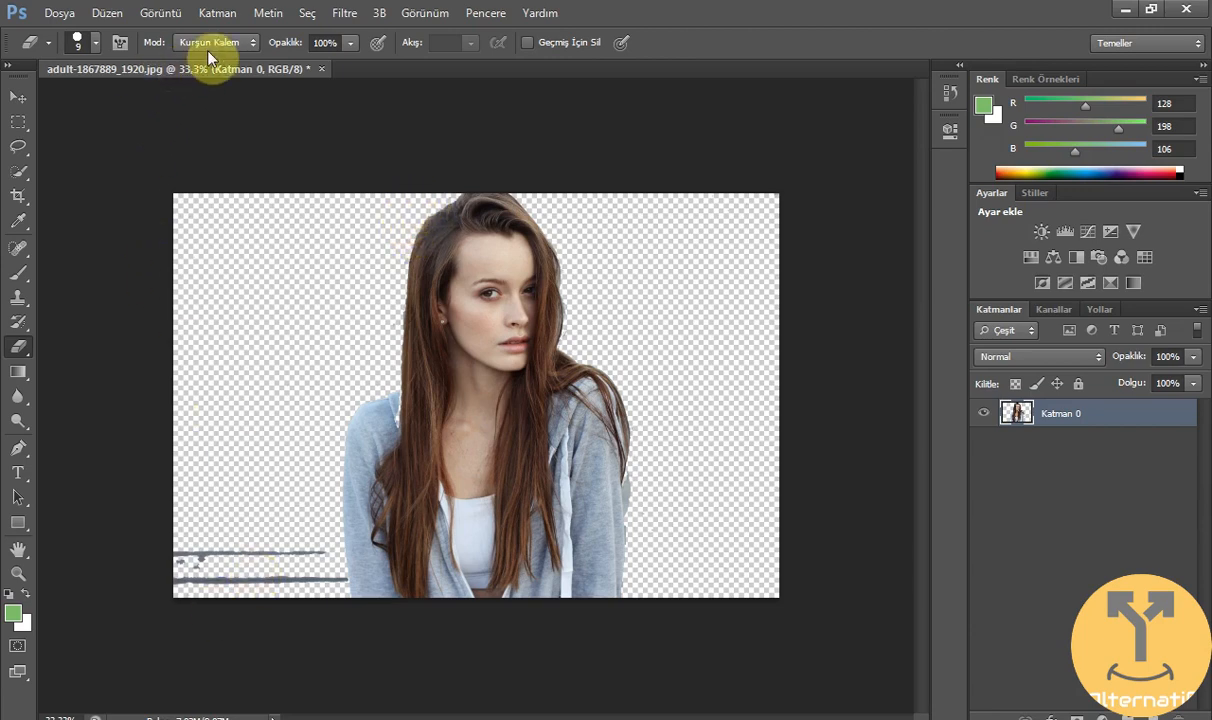
{"action": "left_click", "coordinate": [248, 44]}
{"action": "left_click", "coordinate": [236, 91]}
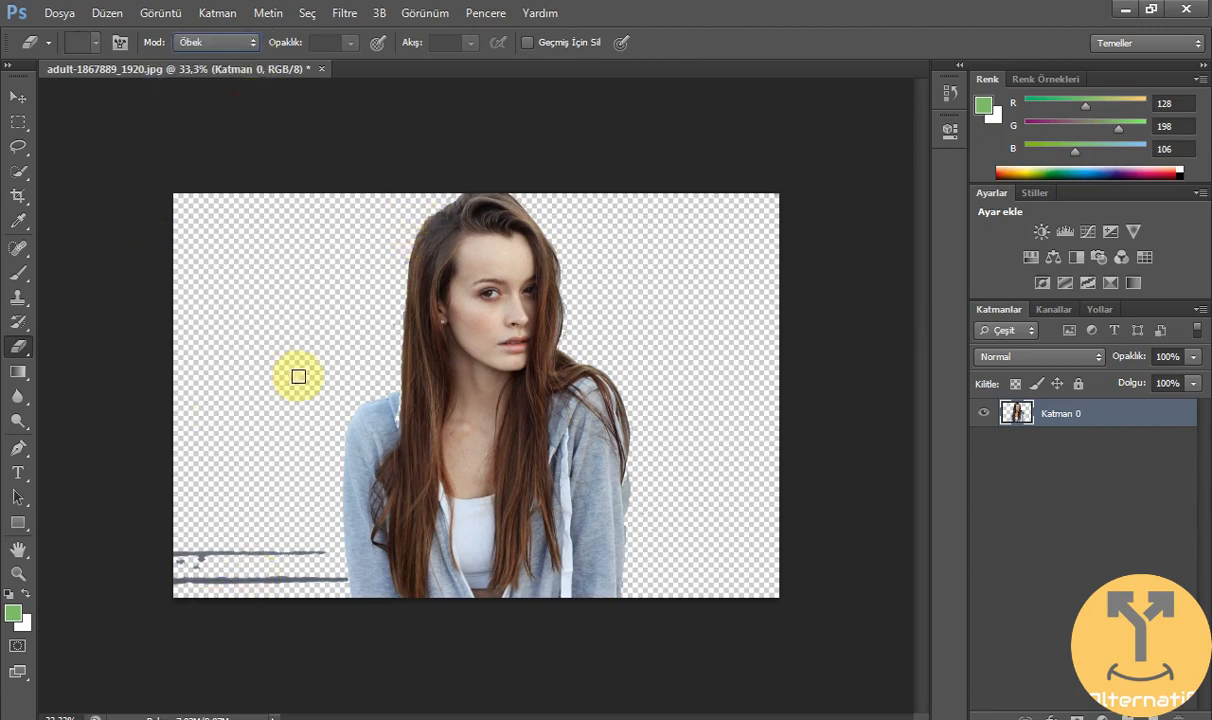
Step: Erase the remaining dark plank lines and specks in the photo's lower-left corner with the Eraser
{"action": "mouse_move", "coordinate": [337, 583]}
{"action": "left_mouse_down"}
{"action": "mouse_move", "coordinate": [179, 578]}
{"action": "mouse_move", "coordinate": [299, 580]}
{"action": "mouse_move", "coordinate": [316, 552]}
{"action": "mouse_move", "coordinate": [338, 579]}
{"action": "mouse_move", "coordinate": [295, 557]}
{"action": "mouse_move", "coordinate": [181, 555]}
{"action": "mouse_move", "coordinate": [195, 565]}
{"action": "mouse_move", "coordinate": [181, 573]}
{"action": "left_mouse_up"}
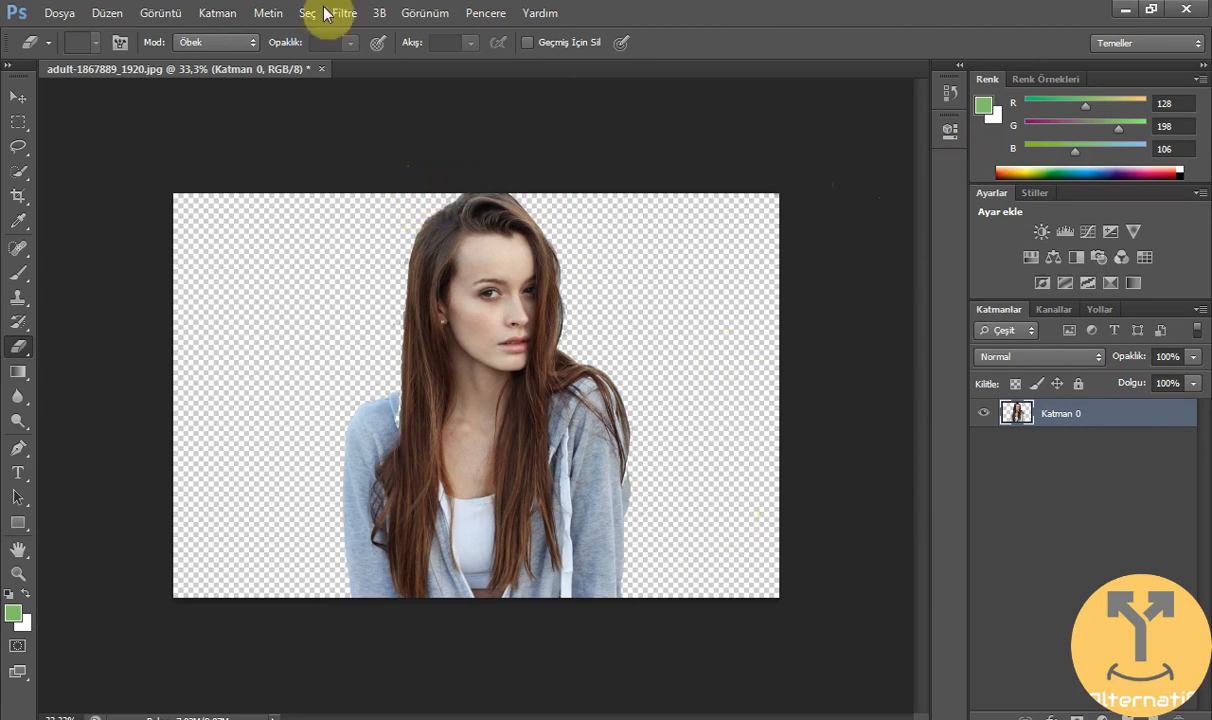
Step: Save a copy of the cut-out to the desktop as "yeni resim" in PNG format with smallest/slow compression and no interlacing
{"action": "left_click", "coordinate": [59, 13]}
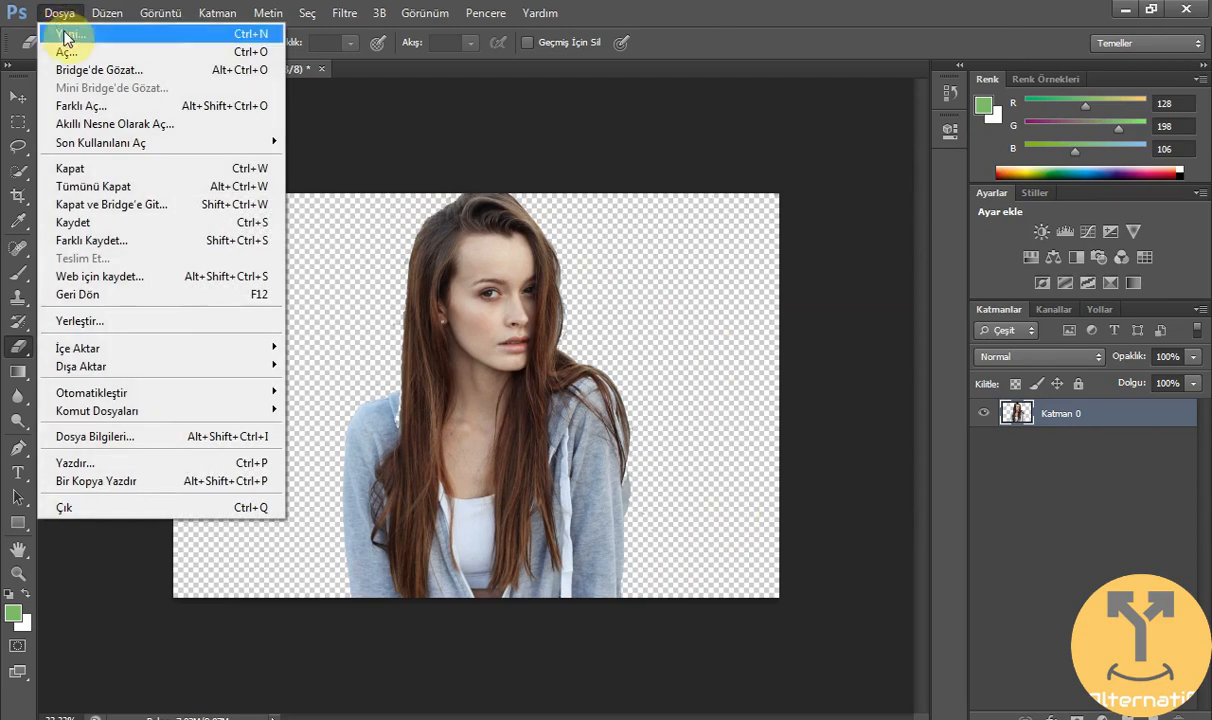
{"action": "left_click", "coordinate": [110, 240]}
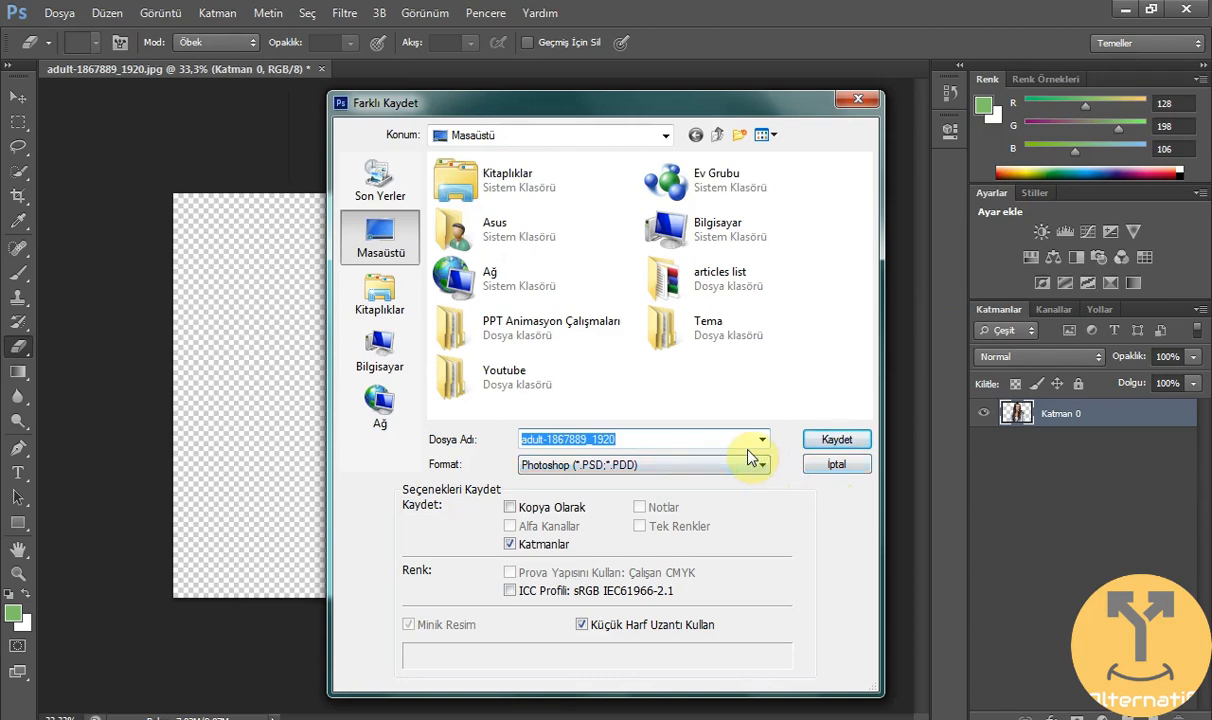
{"action": "type", "text": "yeni resim"}
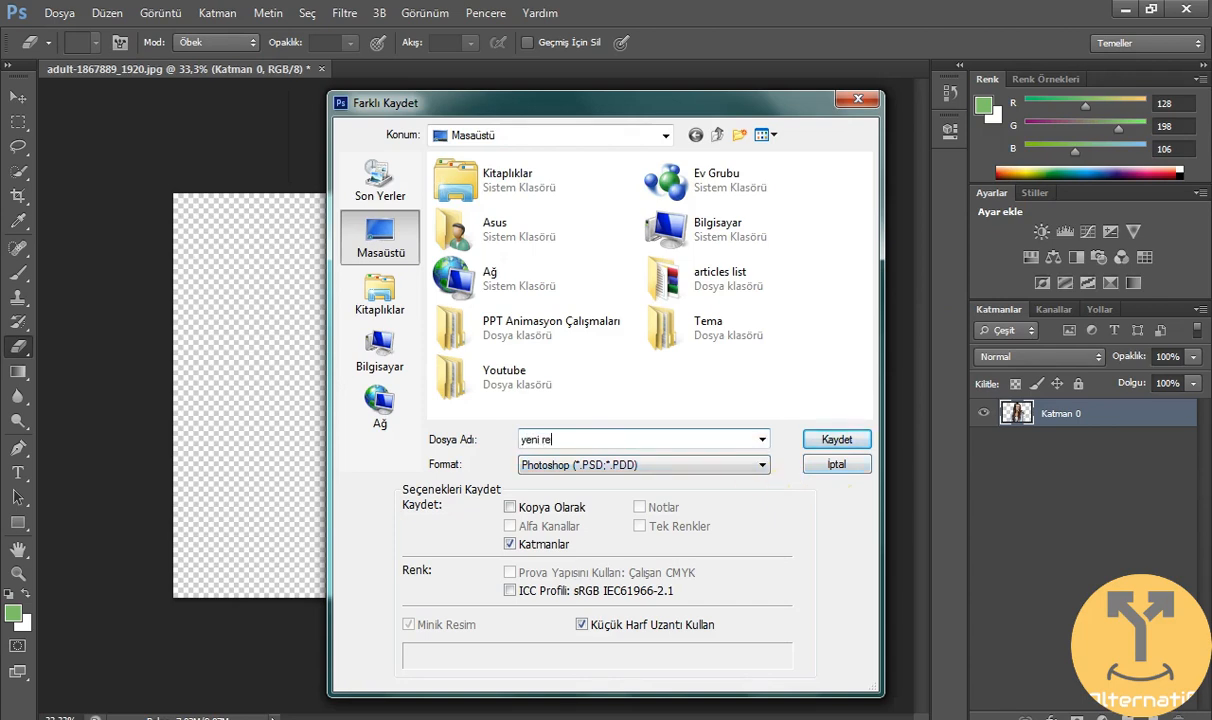
{"action": "left_click", "coordinate": [766, 463]}
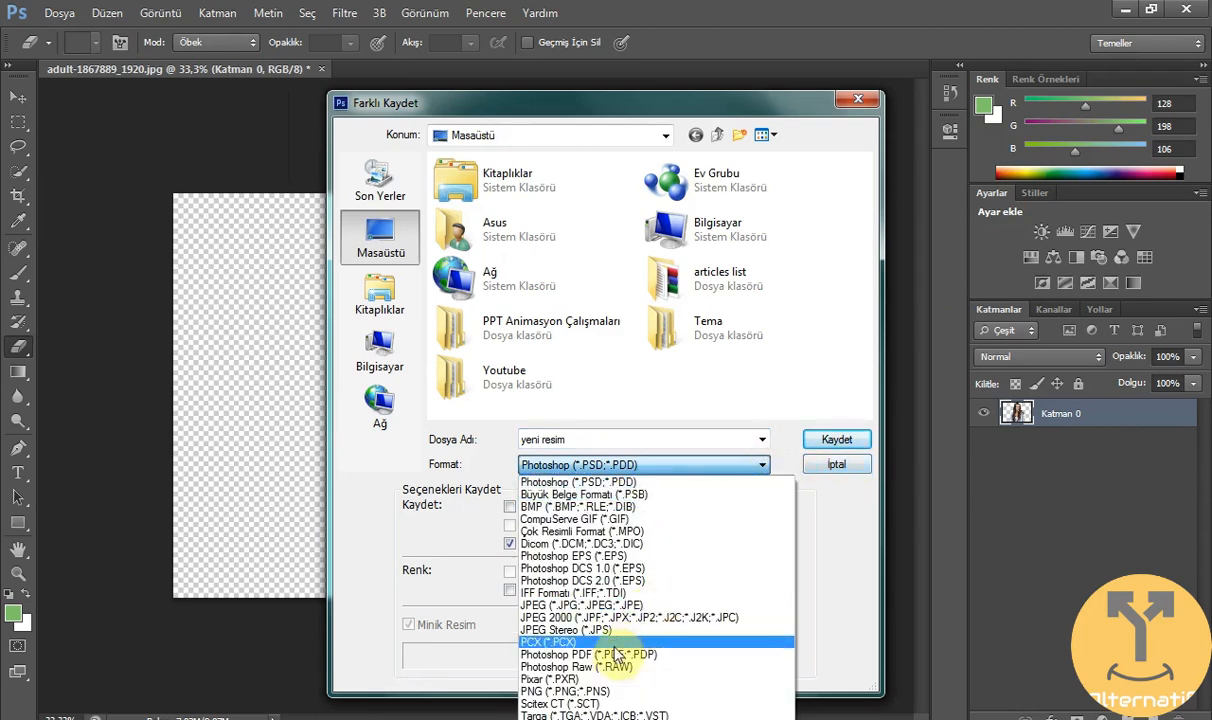
{"action": "left_click", "coordinate": [573, 692]}
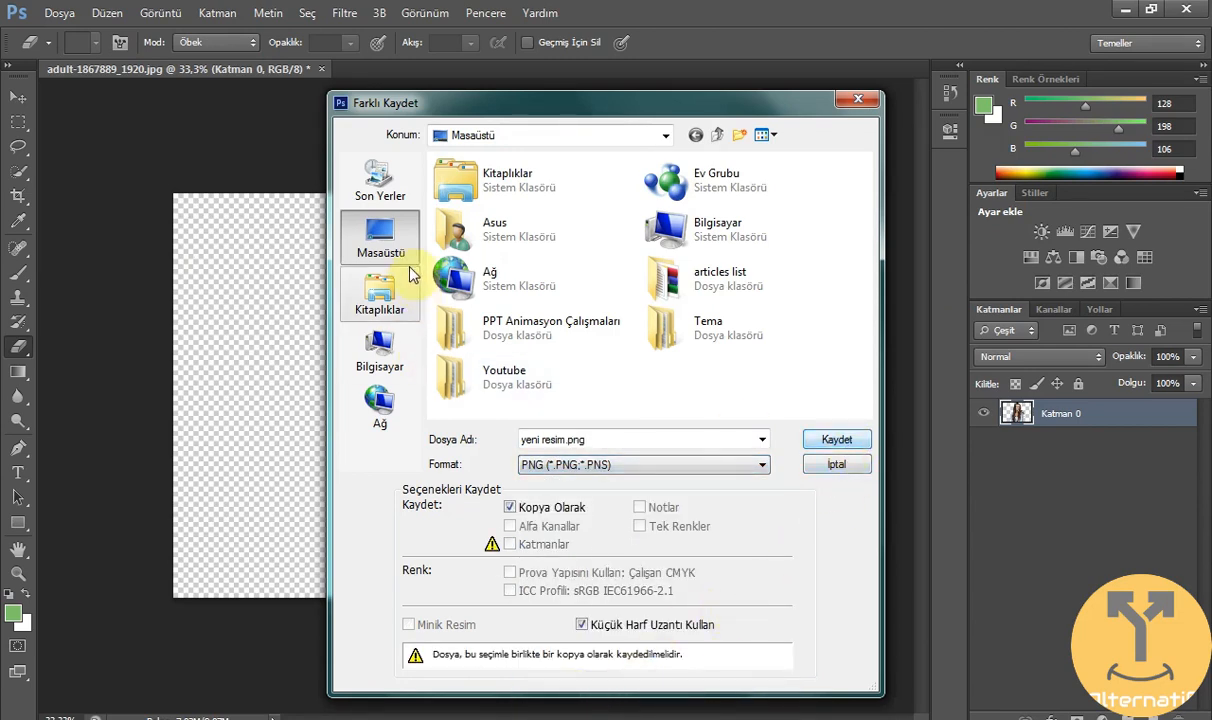
{"action": "left_click", "coordinate": [833, 441]}
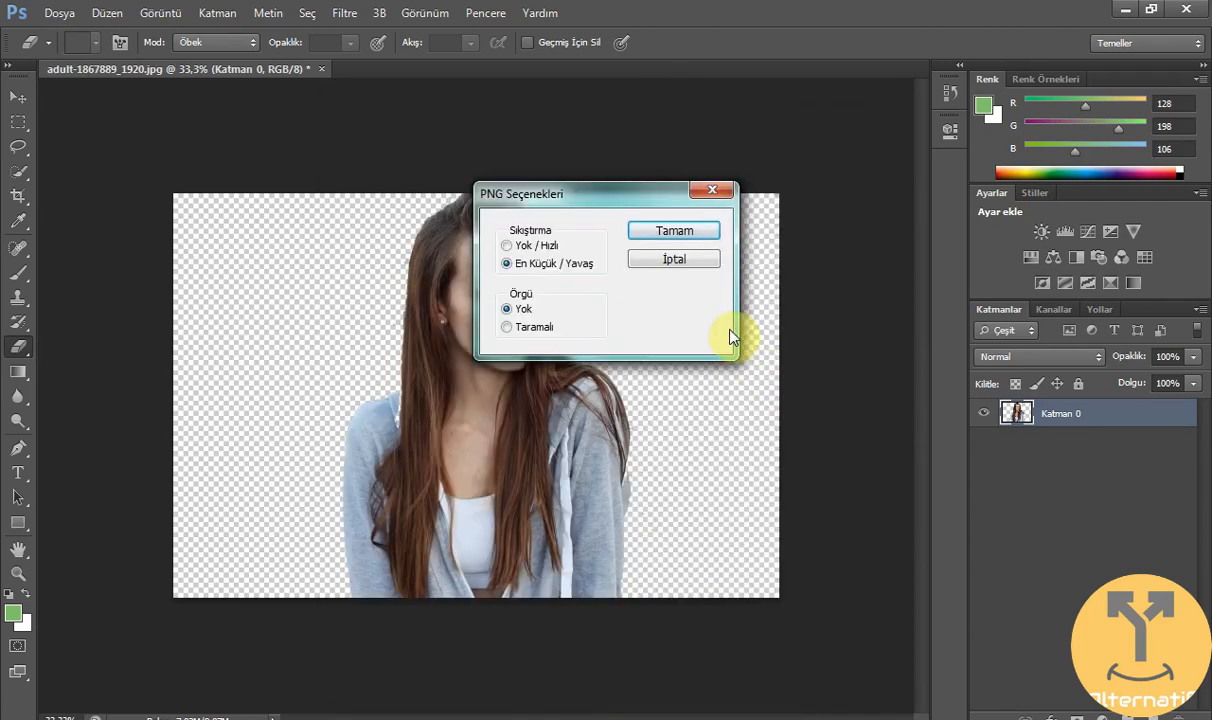
{"action": "left_click", "coordinate": [695, 230]}
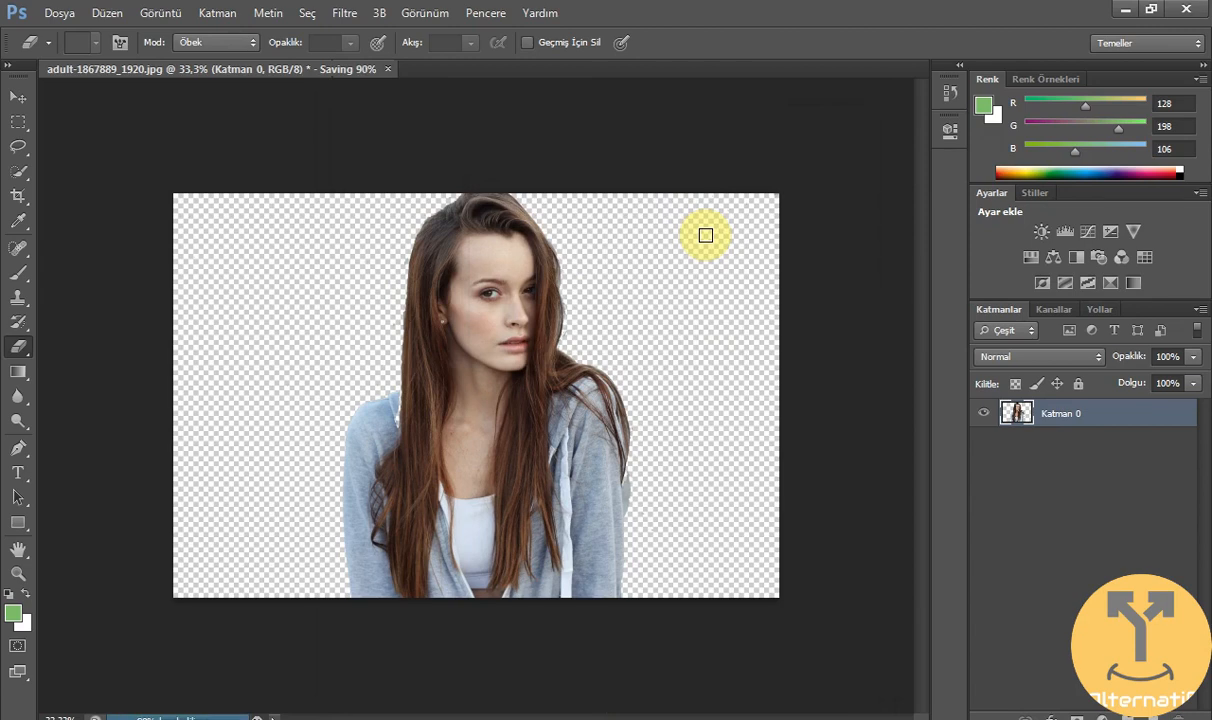
Step: Switch to the desktop and place the adult-1867889_1920 and yeni resim files side by side in the open area
{"action": "left_click", "coordinate": [1130, 9]}
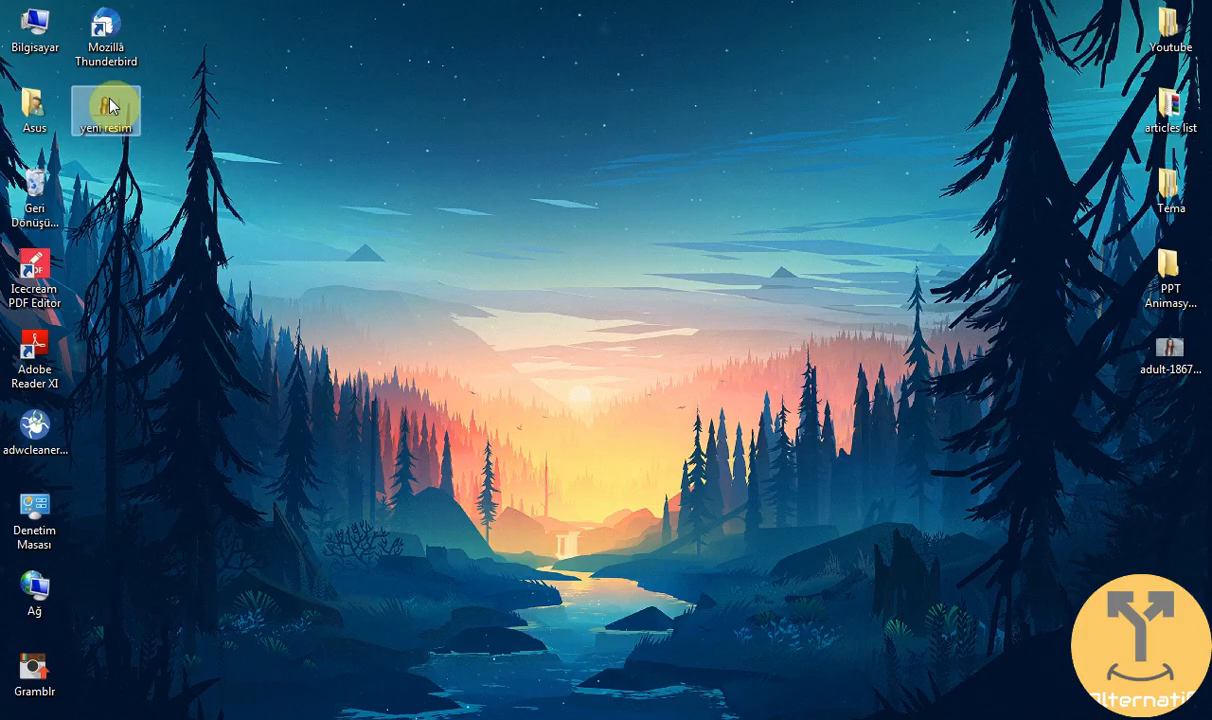
{"action": "left_click_drag", "start_coordinate": [110, 107], "coordinate": [1110, 425]}
{"action": "left_click_drag", "start_coordinate": [1157, 374], "coordinate": [518, 296]}
{"action": "left_click_drag", "start_coordinate": [1093, 448], "coordinate": [603, 285]}
Step: Open adult-1867889_1920 in Windows Photo Viewer and compare it with the saved yeni resim picture
{"action": "double_click", "coordinate": [527, 288]}
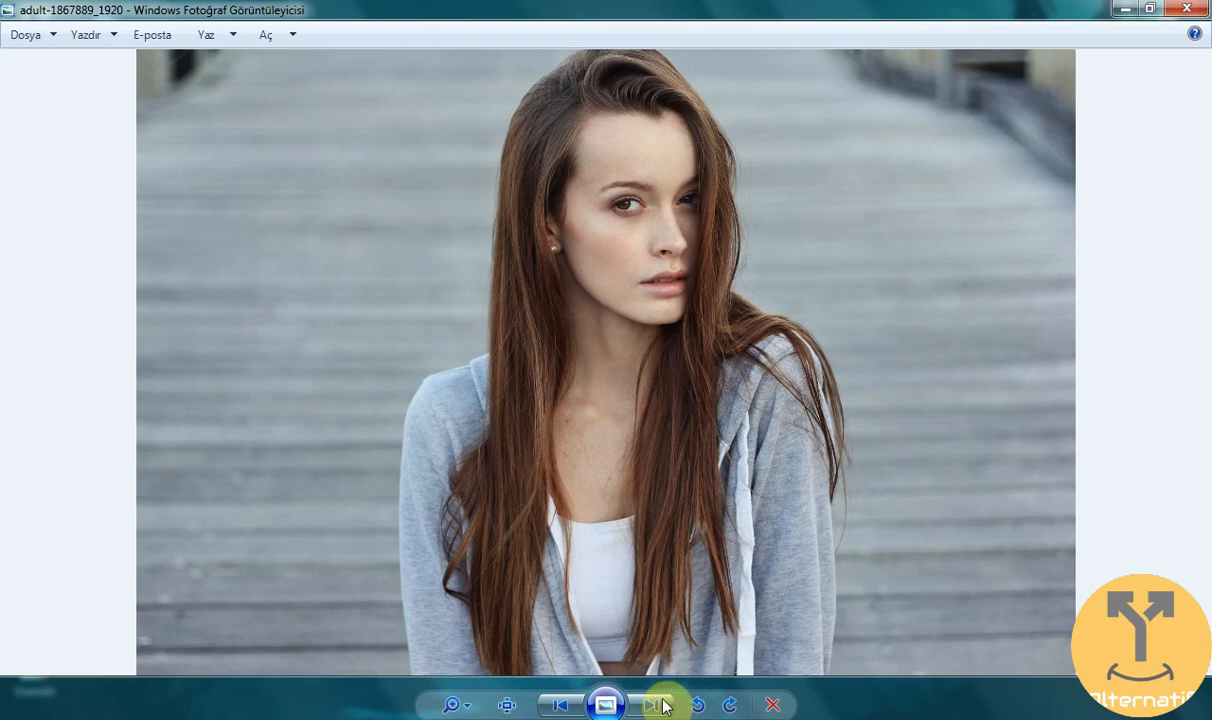
{"action": "key", "text": "Right"}
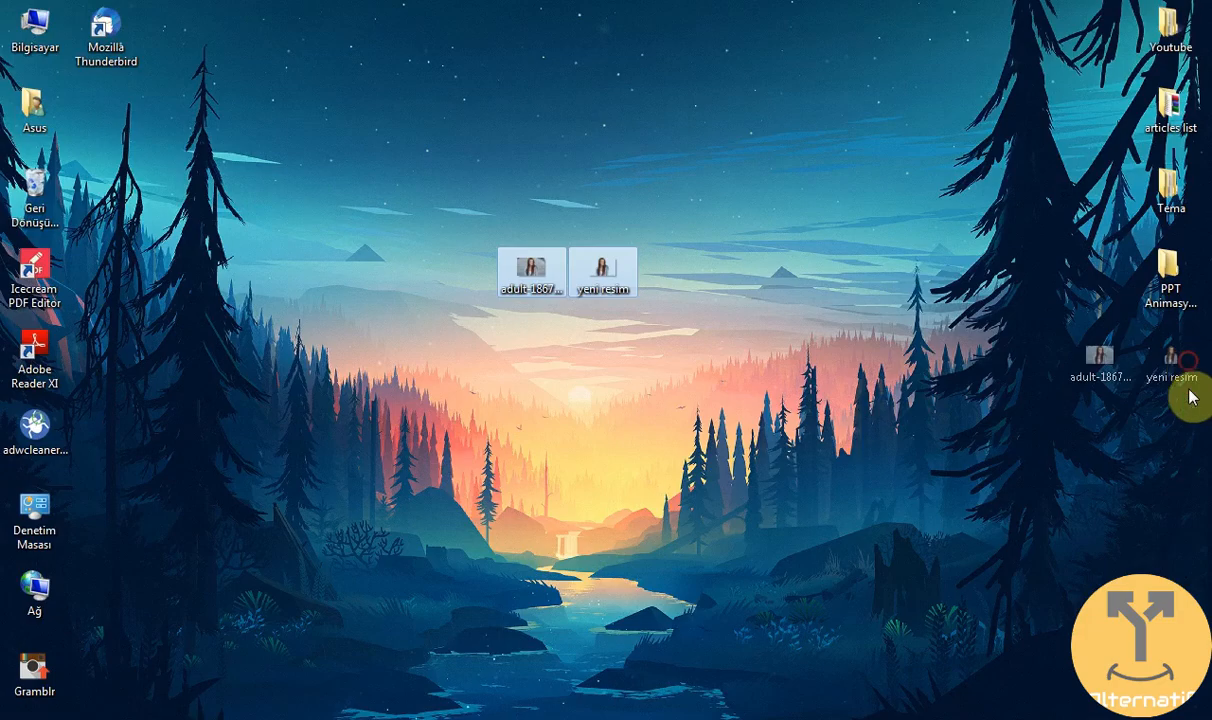
Step: Line up both image files below the PPT Animasyon Çalışmaları folder on the desktop and switch back to Photoshop
{"action": "left_click_drag", "start_coordinate": [1190, 374], "coordinate": [1190, 432]}
{"action": "left_click_drag", "start_coordinate": [1097, 350], "coordinate": [1170, 352]}
{"action": "left_click", "coordinate": [897, 347]}
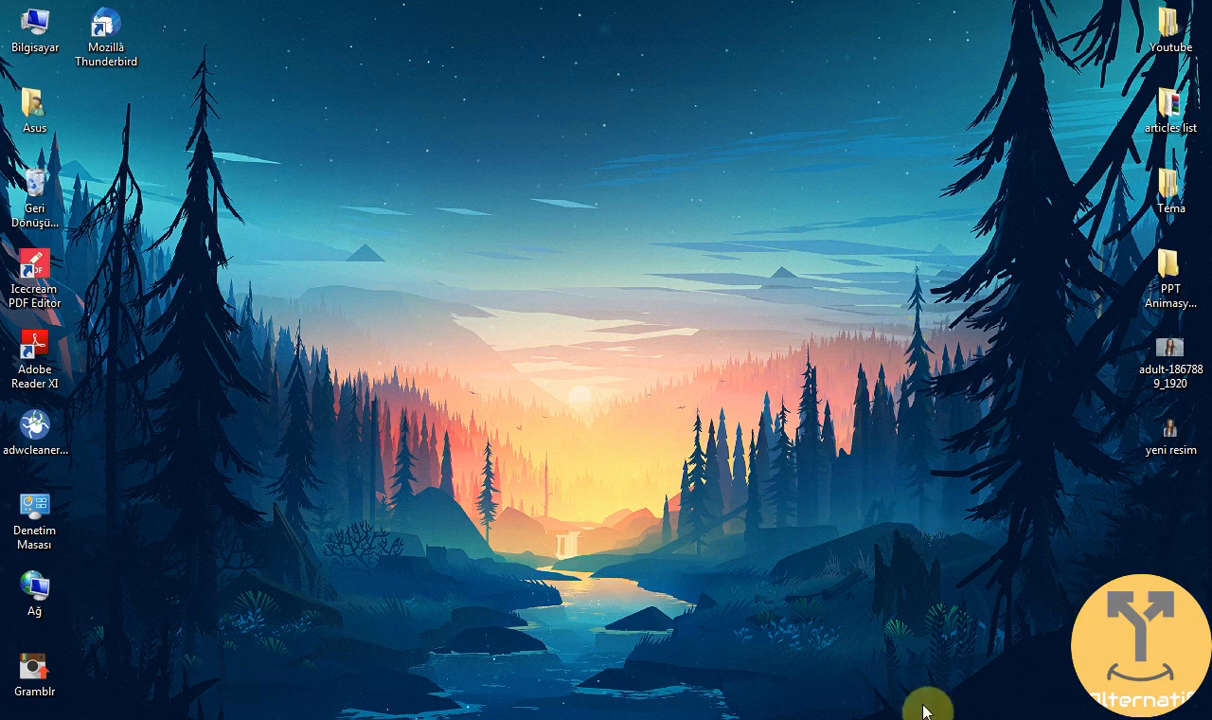
{"action": "mouse_move", "coordinate": [904, 716]}
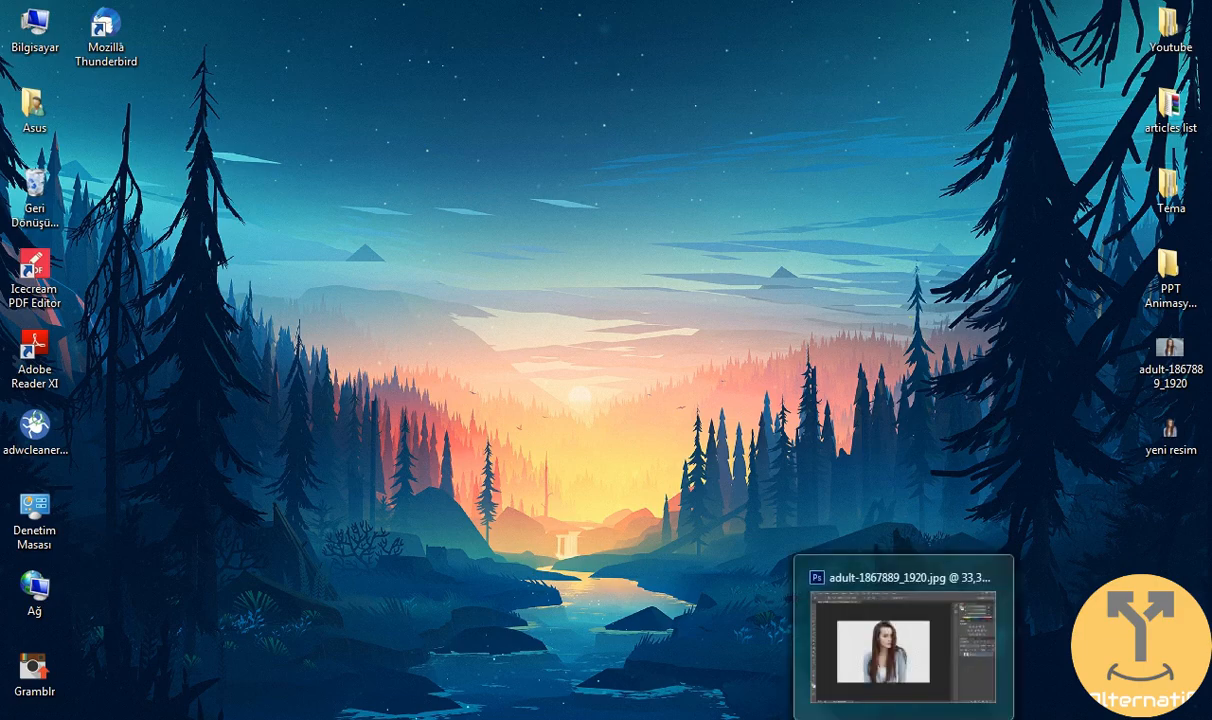
{"action": "left_click", "coordinate": [904, 716]}
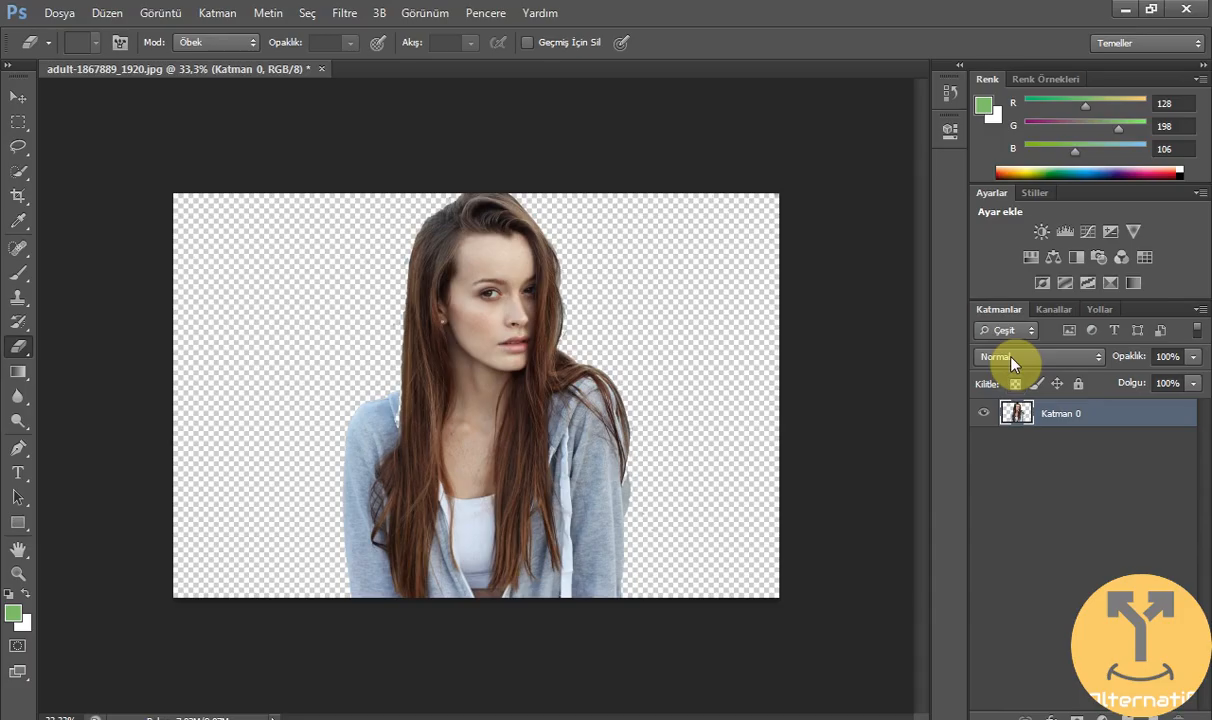